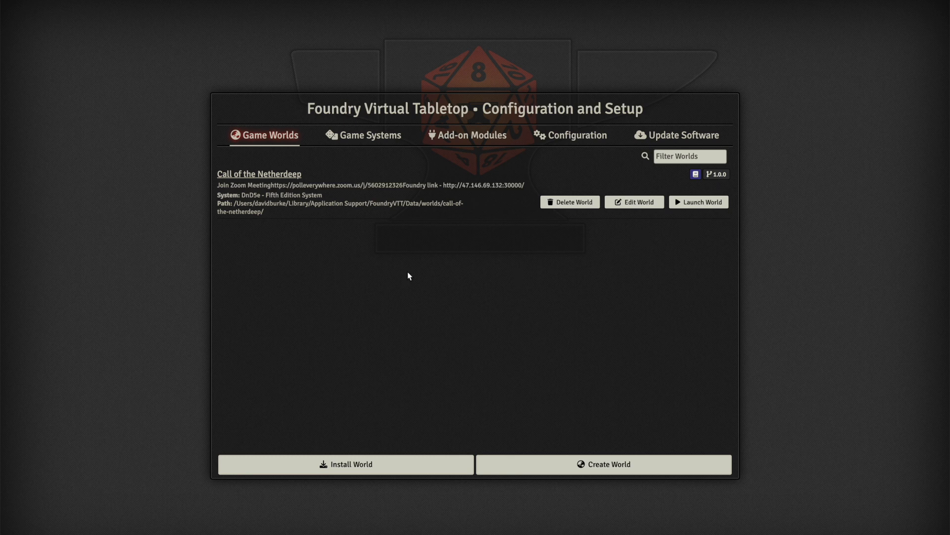
Step: Look through the installed add-on modules and update all of them
{"action": "left_click", "coordinate": [440, 135]}
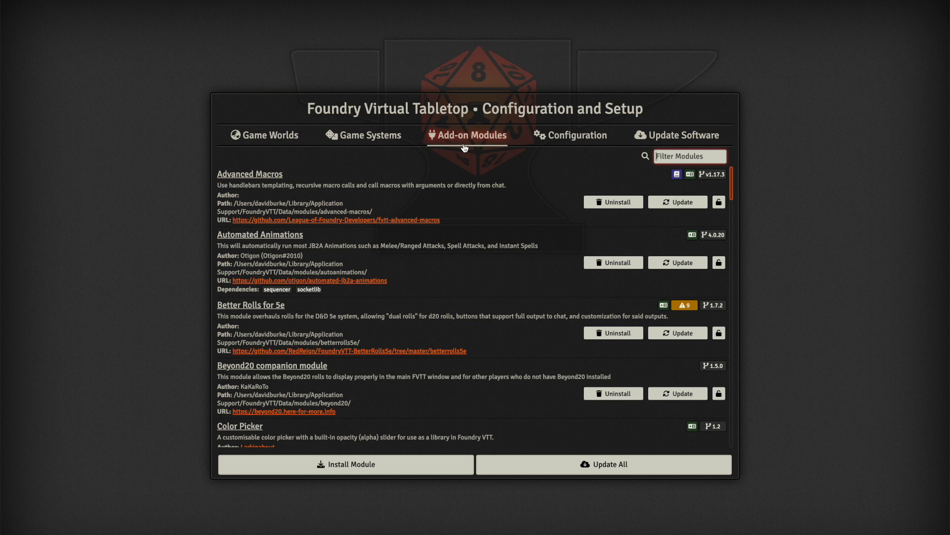
{"action": "scroll", "coordinate": [421, 292], "scroll_direction": "down", "scroll_amount": 15}
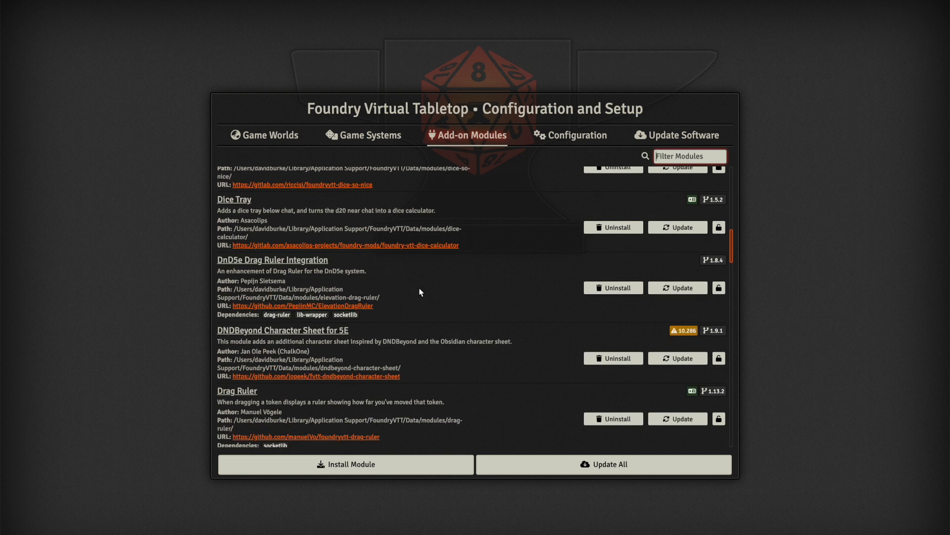
{"action": "scroll", "coordinate": [421, 292], "scroll_direction": "down", "scroll_amount": 15}
{"action": "scroll", "coordinate": [420, 292], "scroll_direction": "up", "scroll_amount": 20}
{"action": "scroll", "coordinate": [421, 293], "scroll_direction": "up", "scroll_amount": 10}
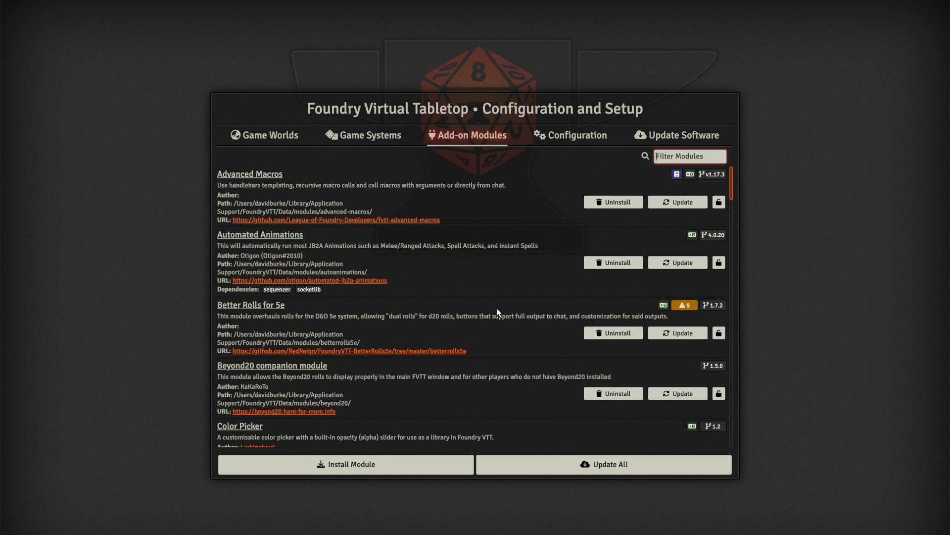
{"action": "left_click", "coordinate": [611, 466]}
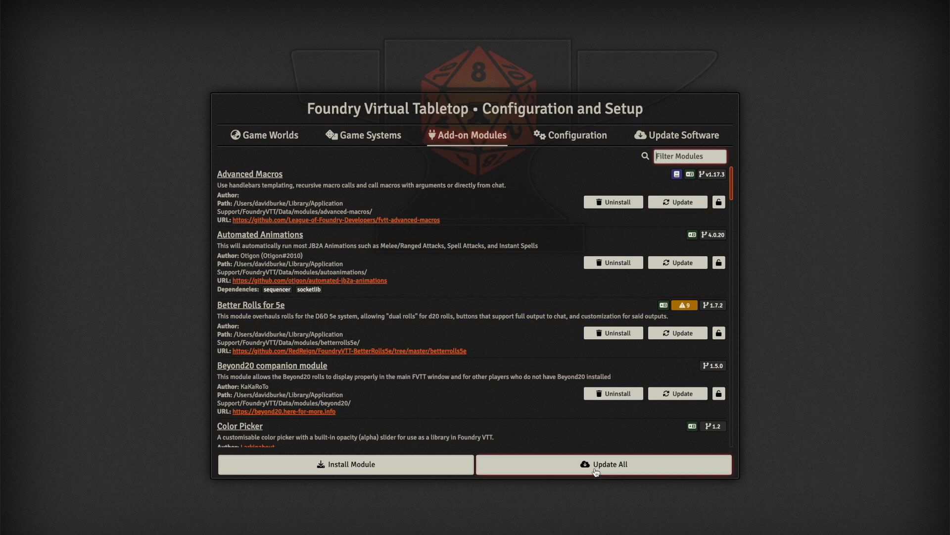
Step: Search the installable module packages for "mob", clear the search and leave the package installer
{"action": "left_click", "coordinate": [335, 466]}
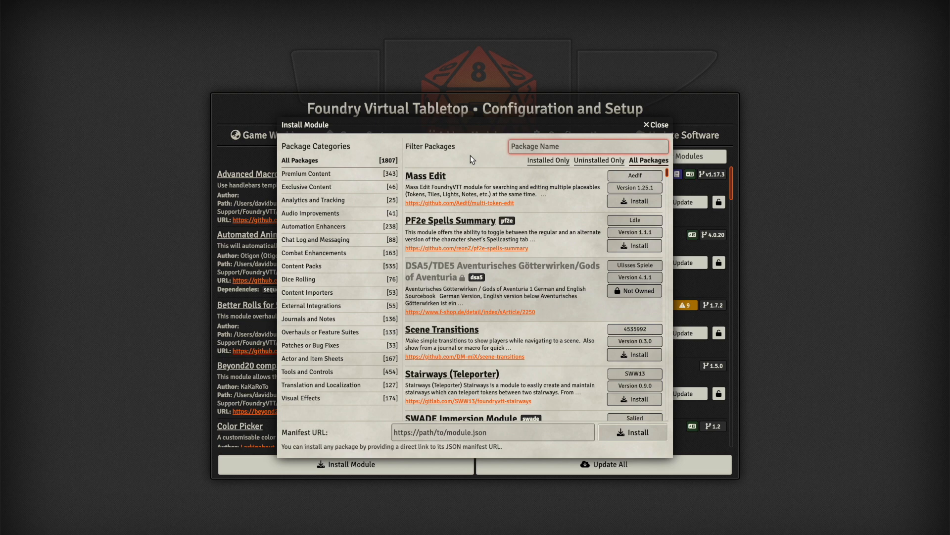
{"action": "type", "text": "mob"}
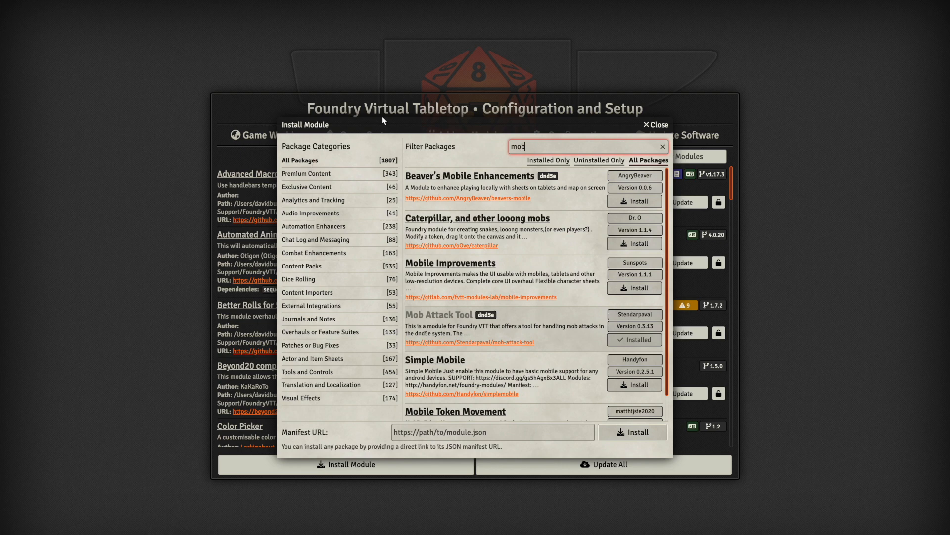
{"action": "left_click", "coordinate": [662, 146]}
{"action": "left_click", "coordinate": [650, 125]}
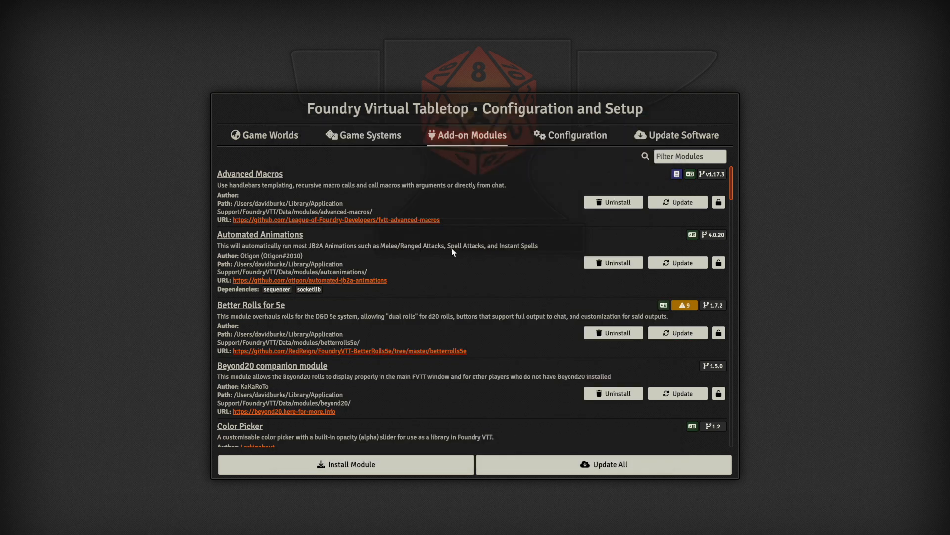
Step: Launch the Call of the Netherdeep world and join its game session as Gamemaster
{"action": "left_click", "coordinate": [277, 137]}
{"action": "left_click", "coordinate": [716, 204]}
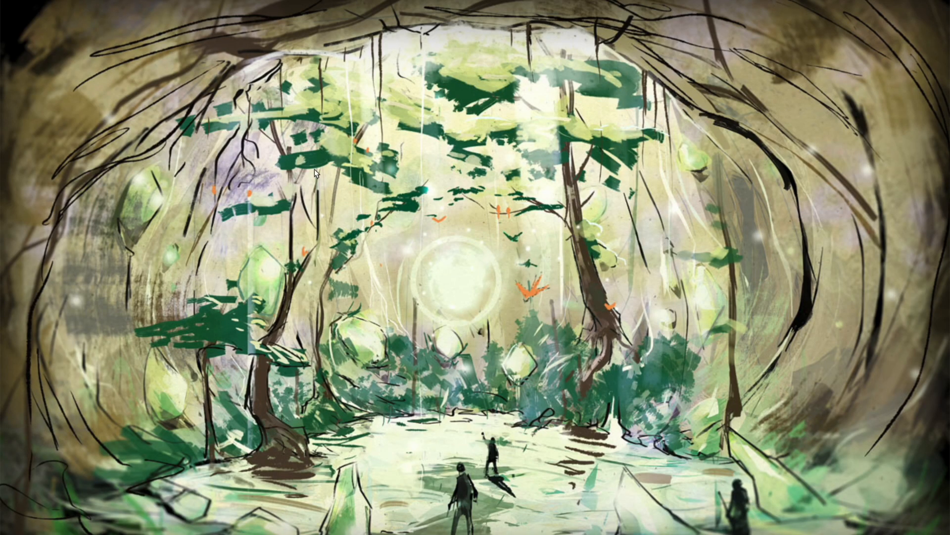
{"action": "left_click", "coordinate": [350, 196]}
{"action": "left_click", "coordinate": [543, 252]}
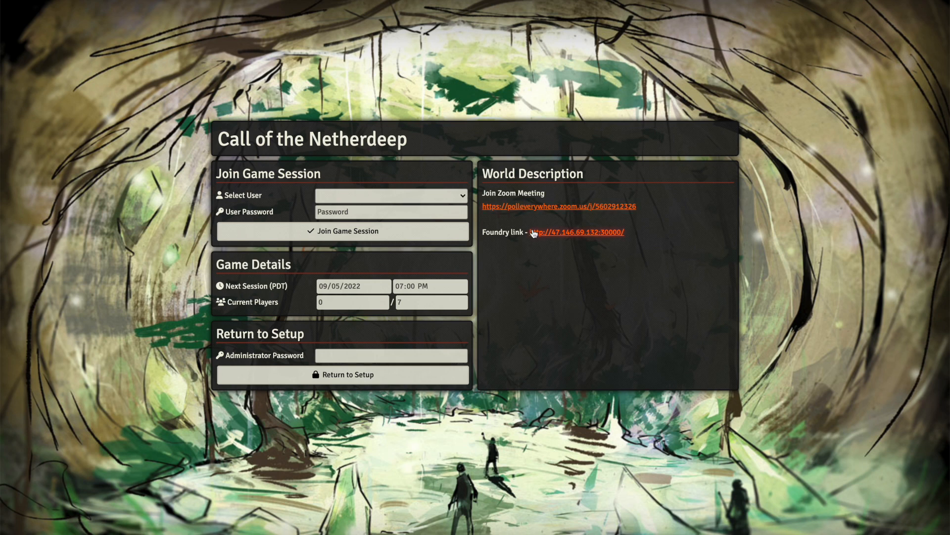
{"action": "left_click", "coordinate": [389, 198]}
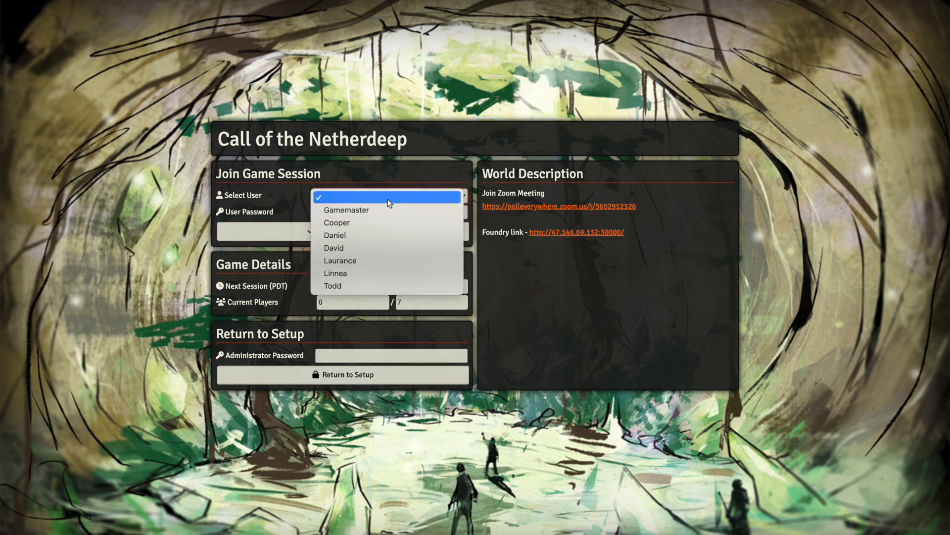
{"action": "left_click", "coordinate": [358, 212]}
{"action": "left_click", "coordinate": [341, 232]}
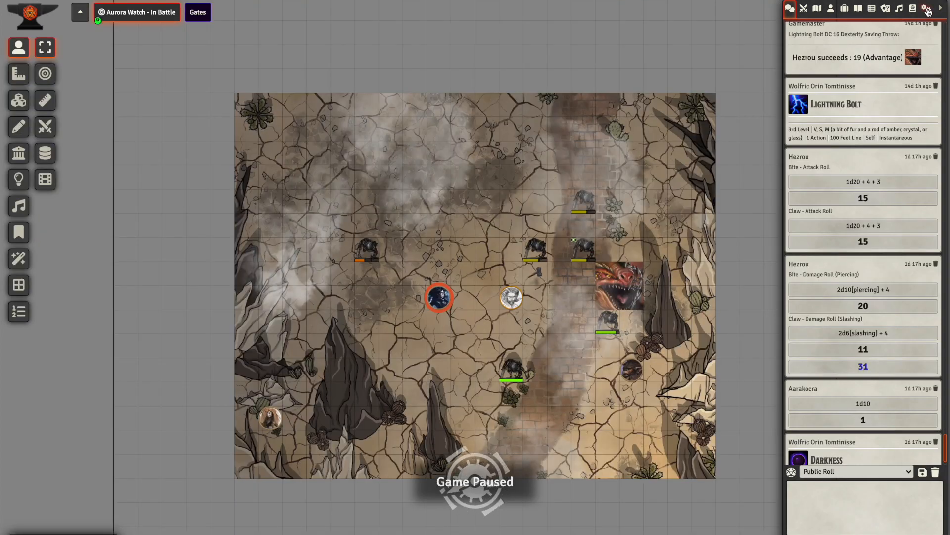
Step: Open the world's module management and examine which modules are active and which are inactive
{"action": "left_click", "coordinate": [927, 10]}
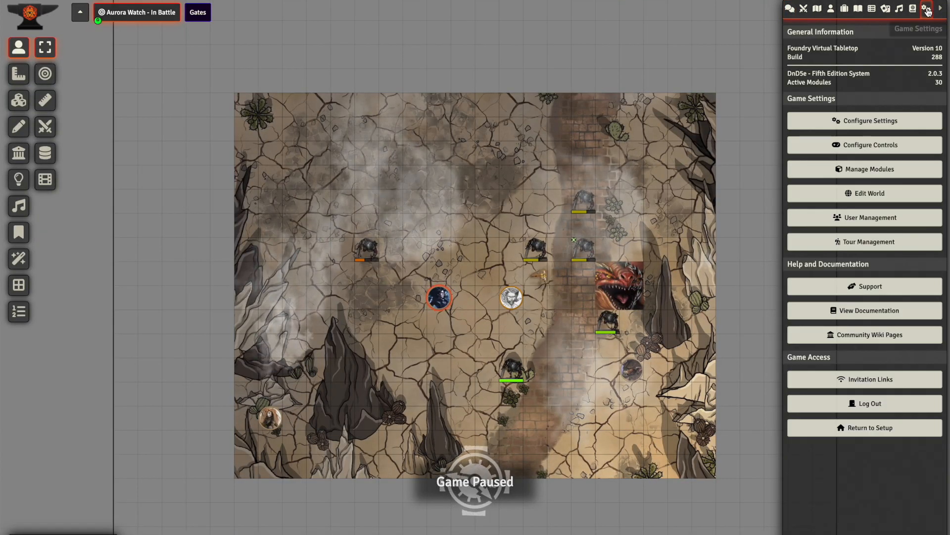
{"action": "left_click", "coordinate": [862, 174]}
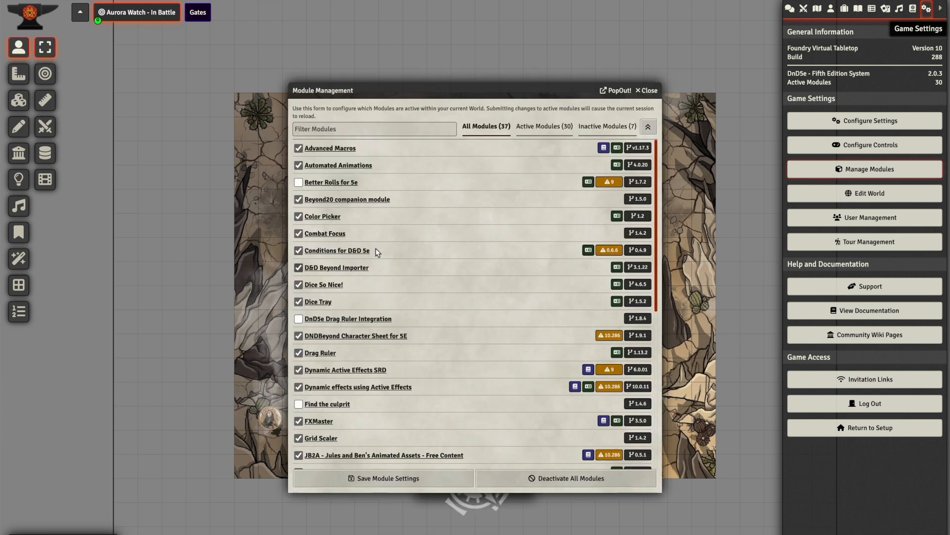
{"action": "scroll", "coordinate": [359, 332], "scroll_direction": "down", "scroll_amount": 6}
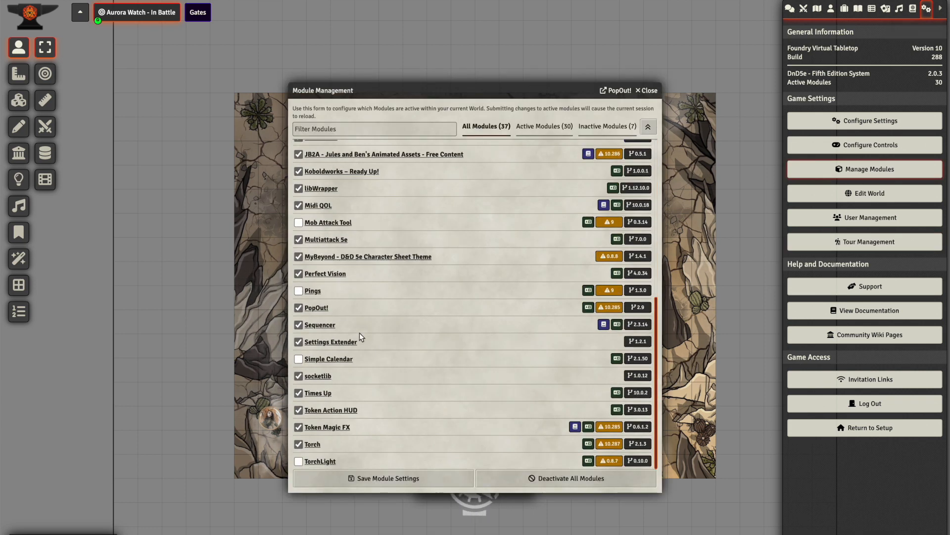
{"action": "scroll", "coordinate": [359, 333], "scroll_direction": "up", "scroll_amount": 6}
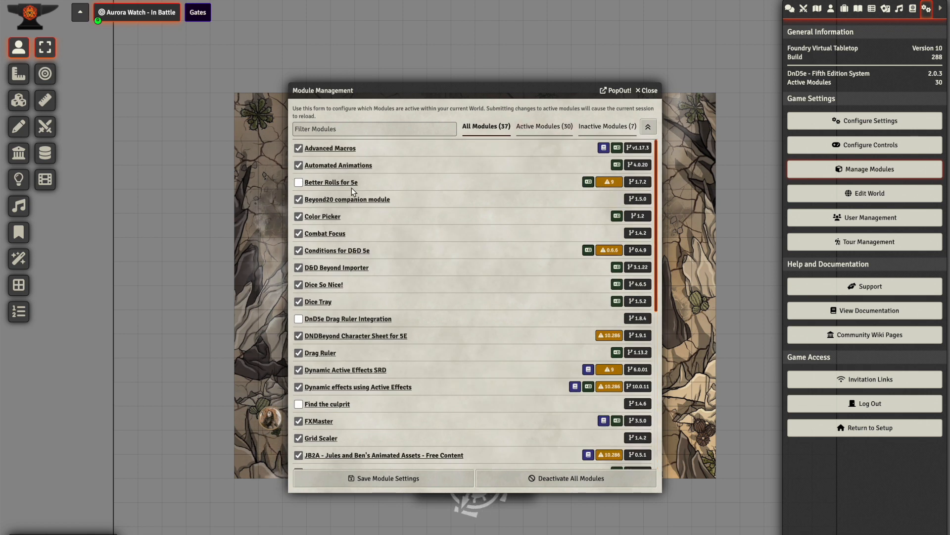
{"action": "scroll", "coordinate": [437, 293], "scroll_direction": "down", "scroll_amount": 6}
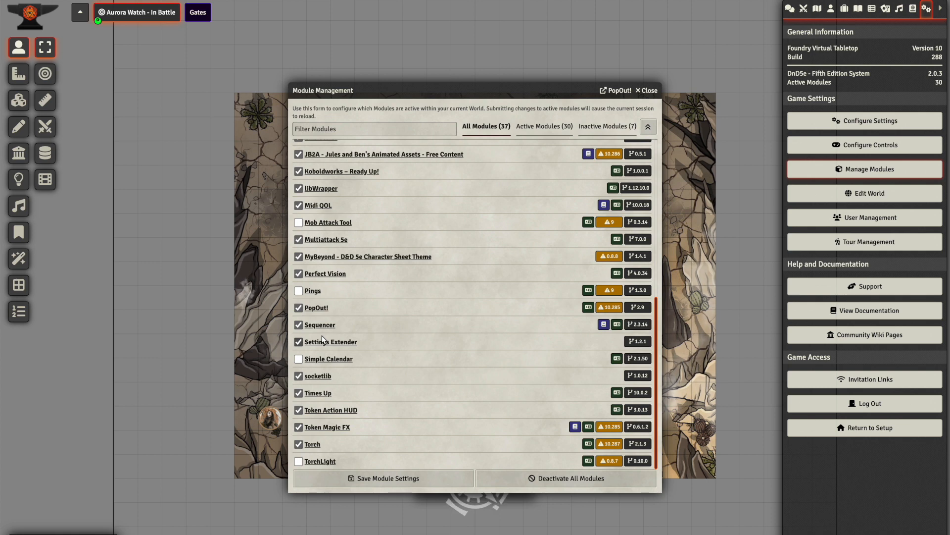
{"action": "scroll", "coordinate": [322, 340], "scroll_direction": "up", "scroll_amount": 2}
{"action": "scroll", "coordinate": [411, 356], "scroll_direction": "up", "scroll_amount": 3}
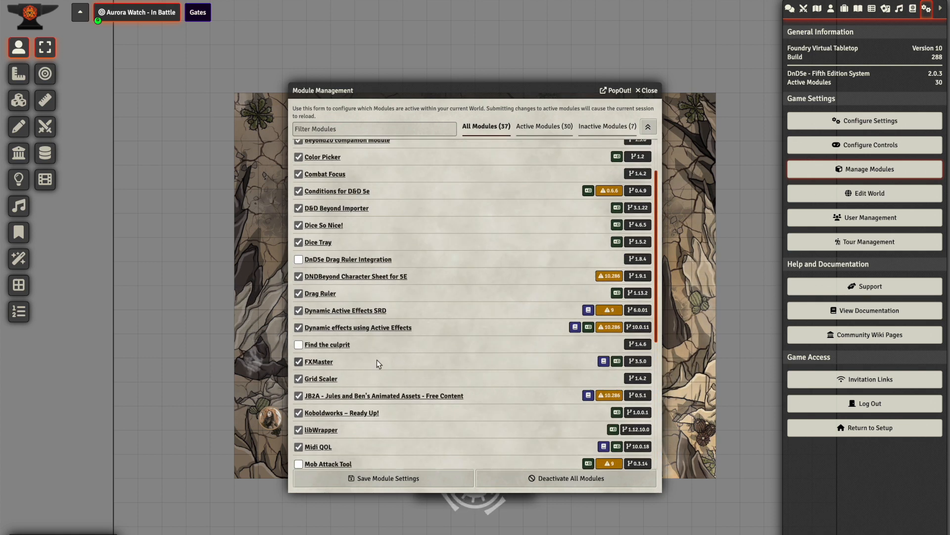
{"action": "scroll", "coordinate": [376, 359], "scroll_direction": "up", "scroll_amount": 2}
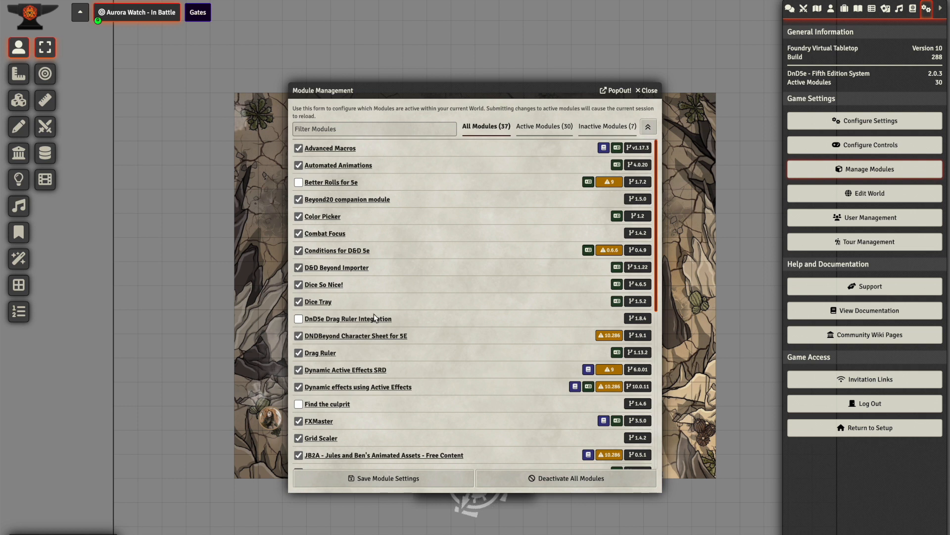
Step: Switch the Better Rolls for 5e module on and off again, and leave module management without saving
{"action": "left_click", "coordinate": [298, 183]}
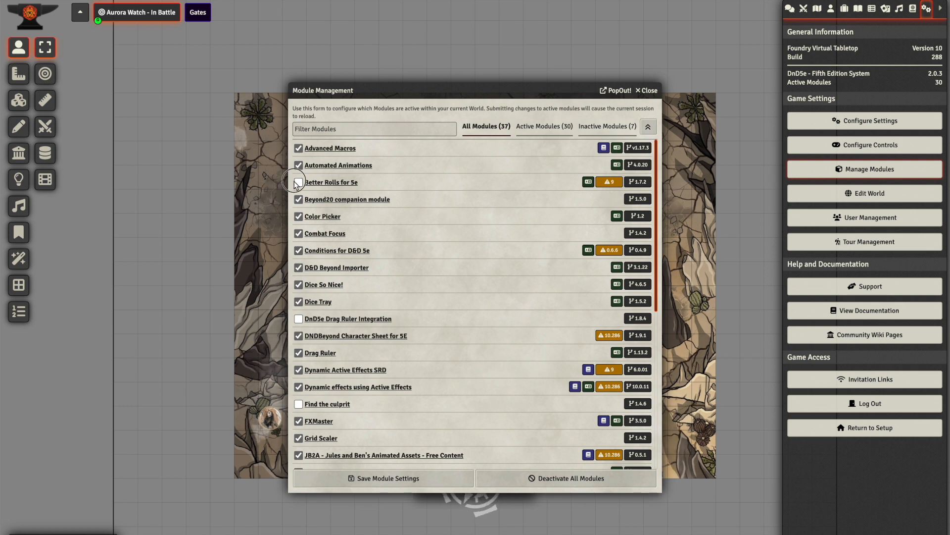
{"action": "left_click", "coordinate": [299, 184]}
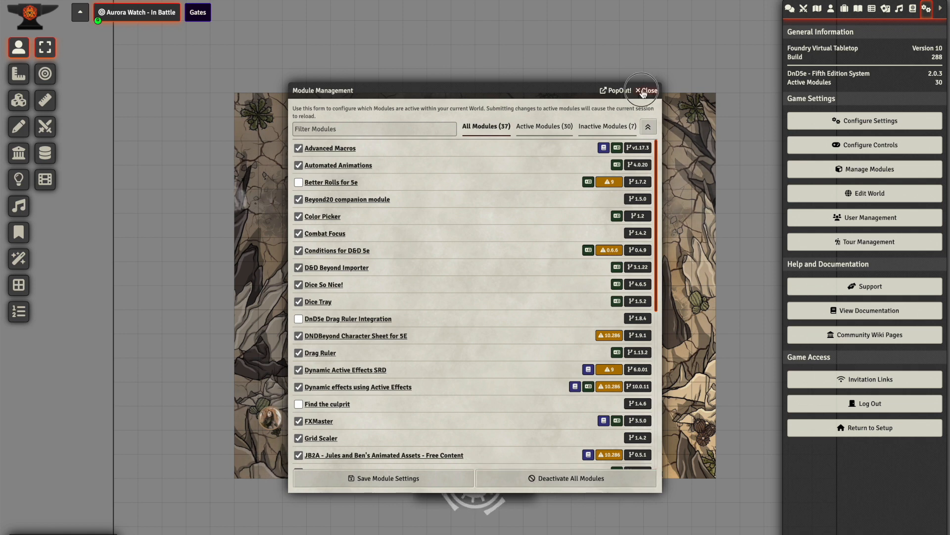
{"action": "left_click", "coordinate": [643, 91]}
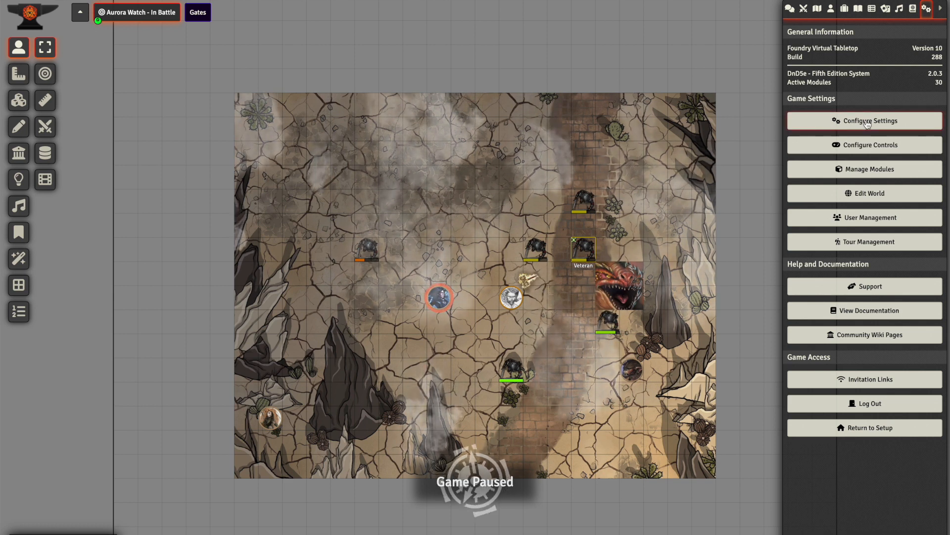
Step: Open the game settings configuration and examine the Core and DnD5e - Fifth Edition System options
{"action": "left_click", "coordinate": [842, 123]}
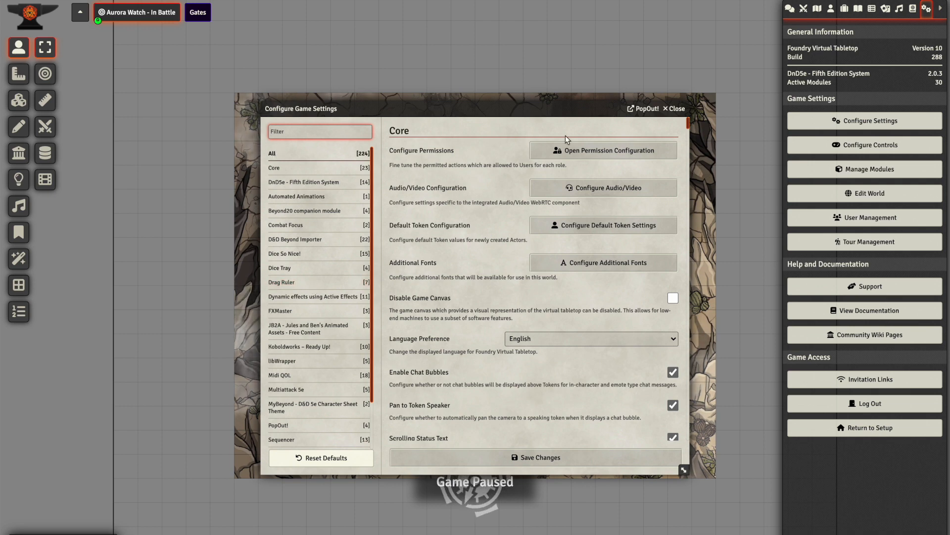
{"action": "scroll", "coordinate": [621, 204], "scroll_direction": "down", "scroll_amount": 5}
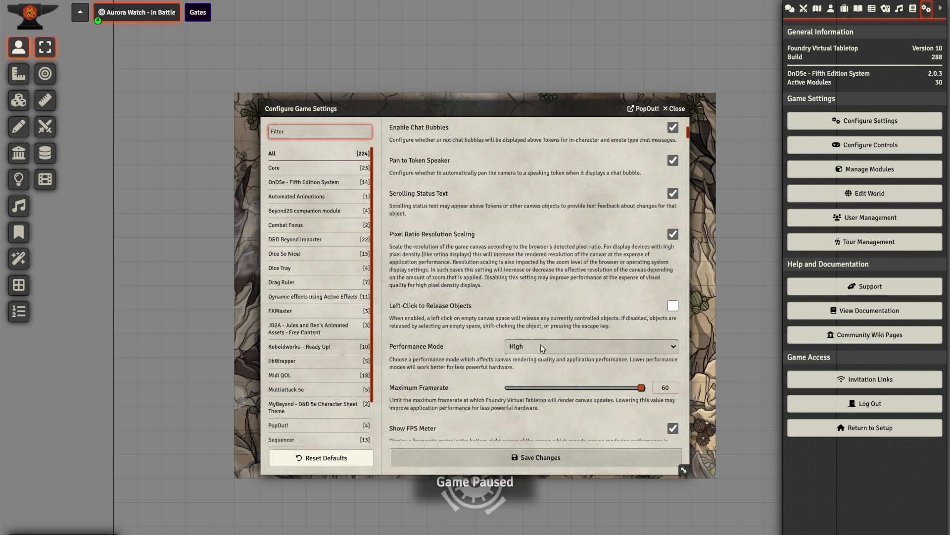
{"action": "left_click", "coordinate": [303, 182]}
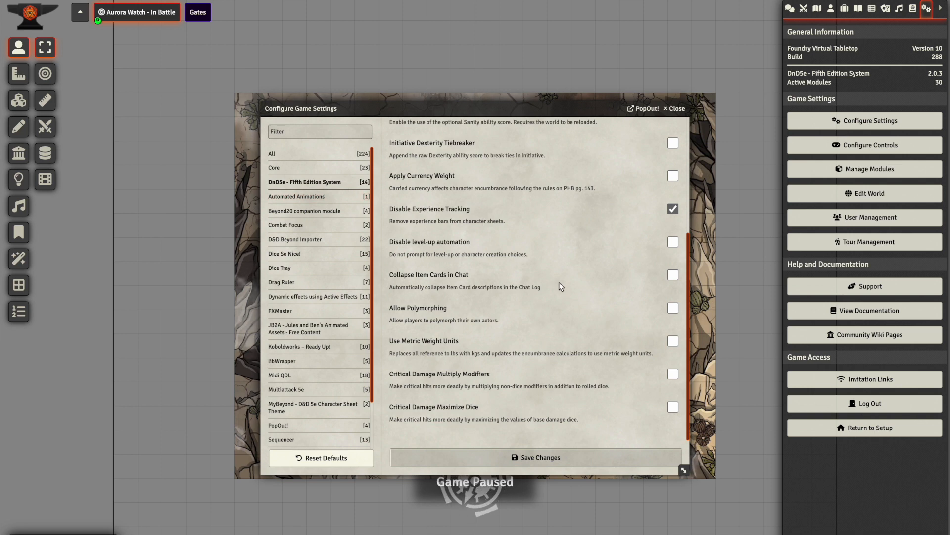
{"action": "scroll", "coordinate": [558, 280], "scroll_direction": "up", "scroll_amount": 4}
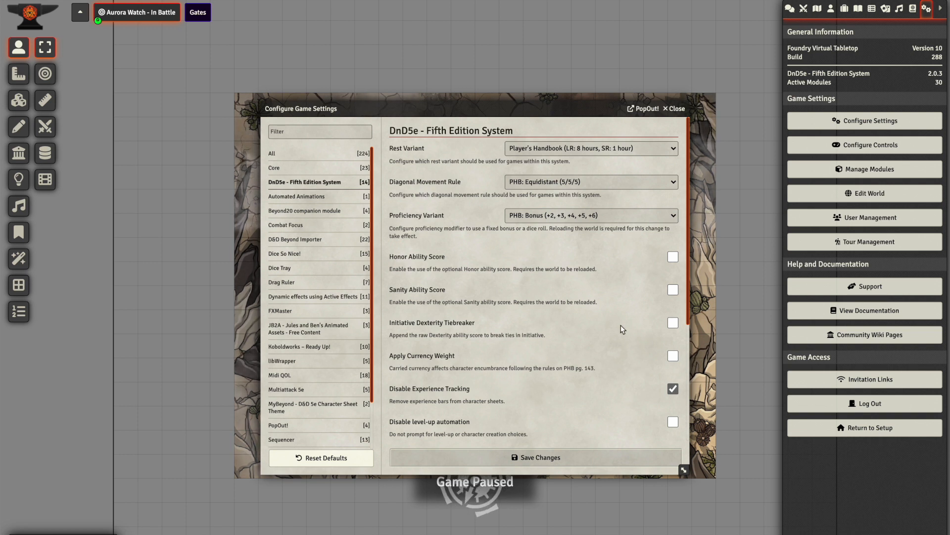
Step: Examine the Automated Animations, Beyond20 companion module and Combat Focus settings, and view the combat tracker with its chat log
{"action": "left_click", "coordinate": [297, 197]}
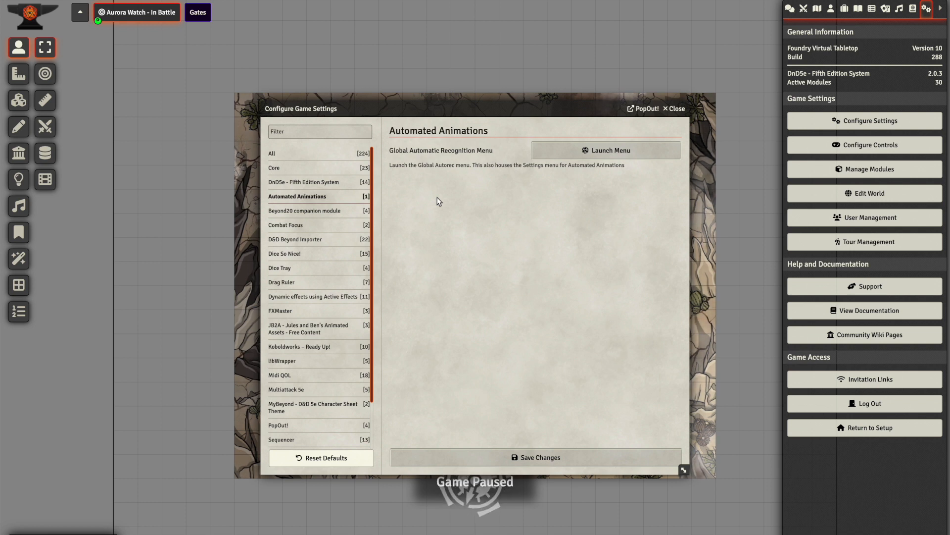
{"action": "left_click", "coordinate": [312, 213]}
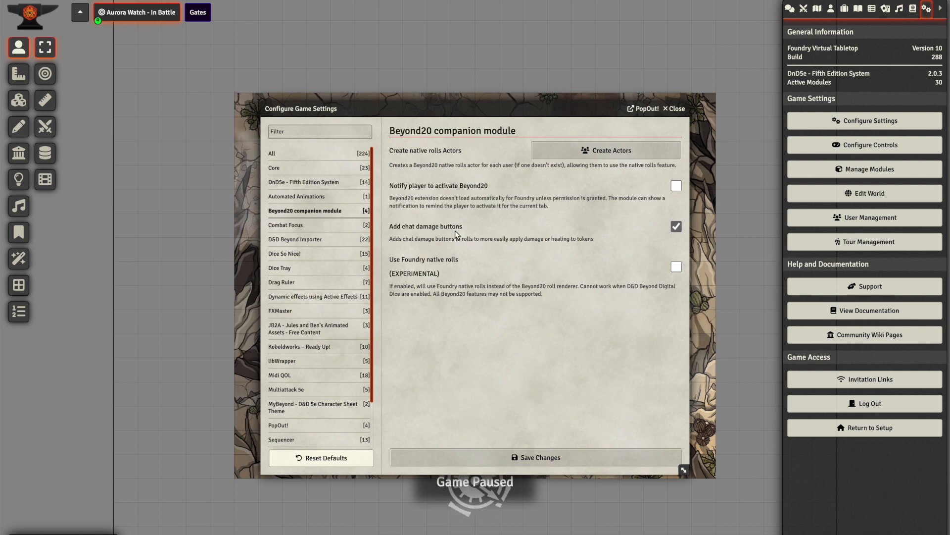
{"action": "left_click", "coordinate": [303, 225]}
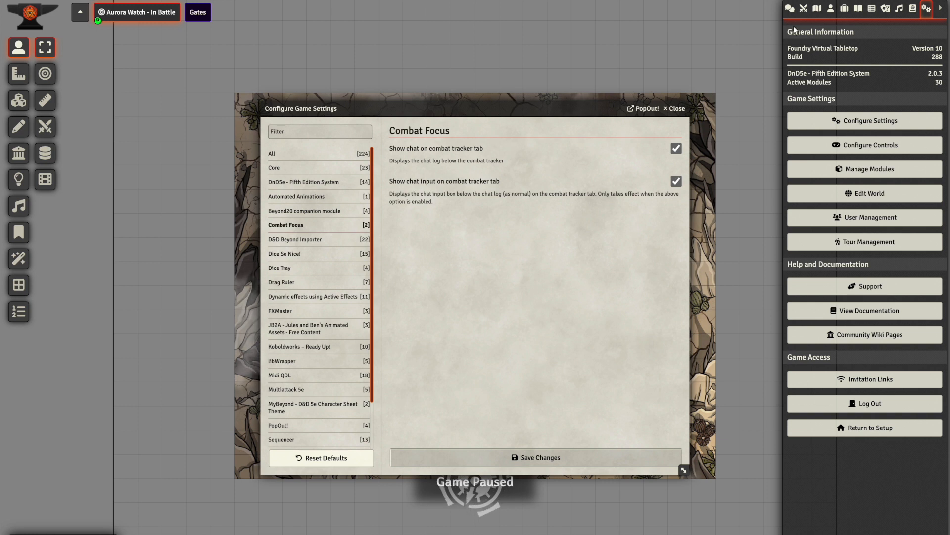
{"action": "left_click", "coordinate": [802, 10]}
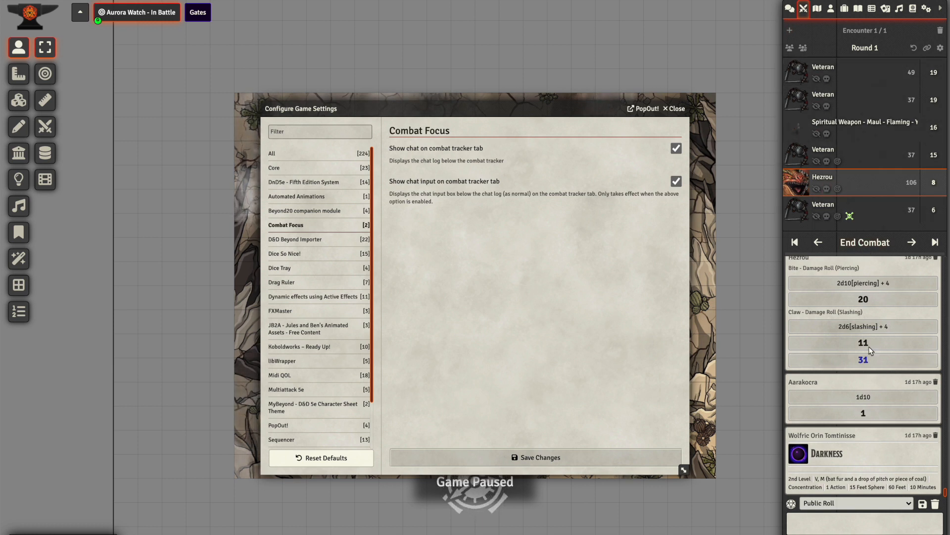
Step: Examine the module settings of D&D Beyond Importer, Dice So Nice!, Dice Tray and Drag Ruler
{"action": "left_click", "coordinate": [306, 240]}
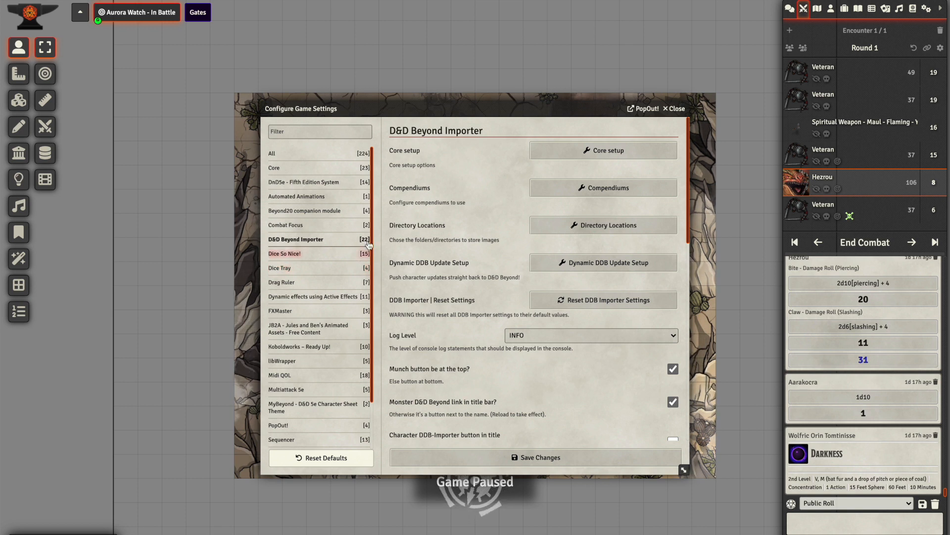
{"action": "left_click", "coordinate": [289, 255]}
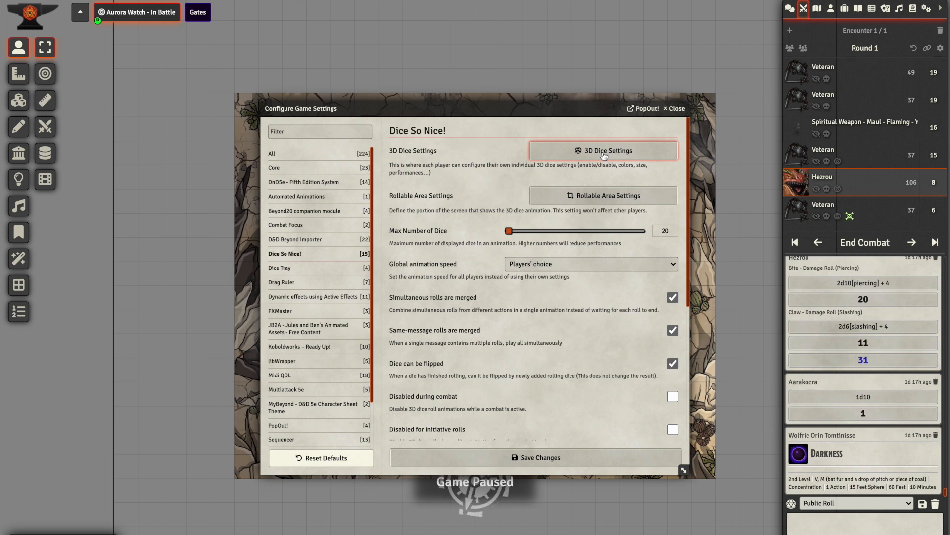
{"action": "scroll", "coordinate": [592, 342], "scroll_direction": "down", "scroll_amount": 5}
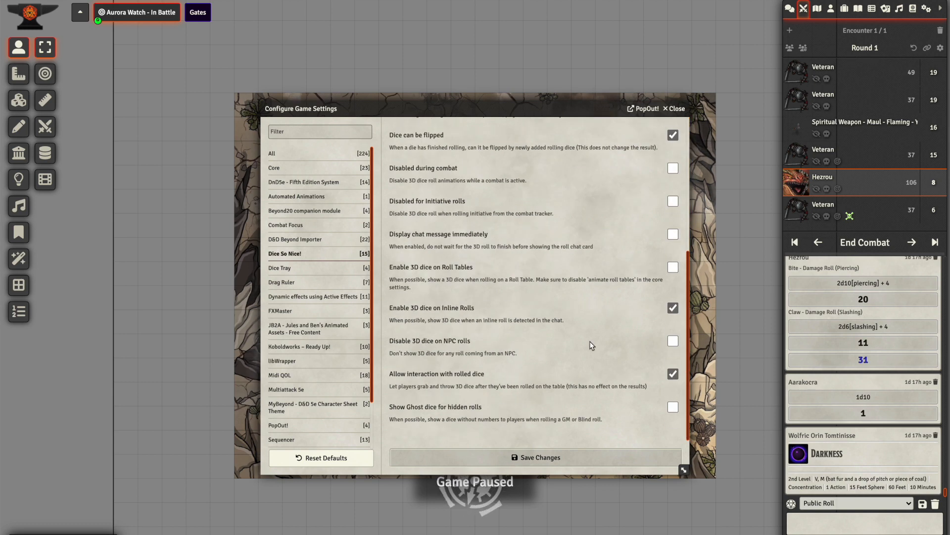
{"action": "scroll", "coordinate": [592, 345], "scroll_direction": "up", "scroll_amount": 5}
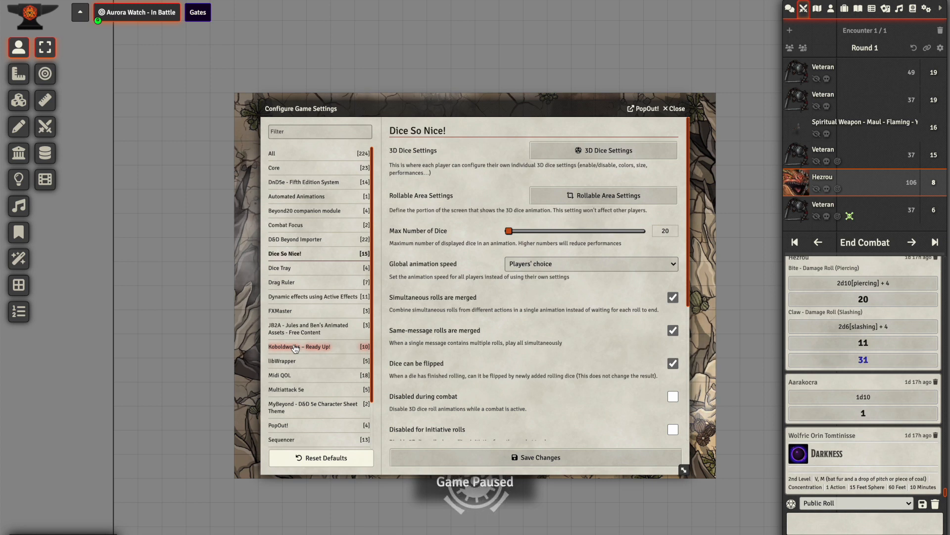
{"action": "left_click", "coordinate": [296, 268]}
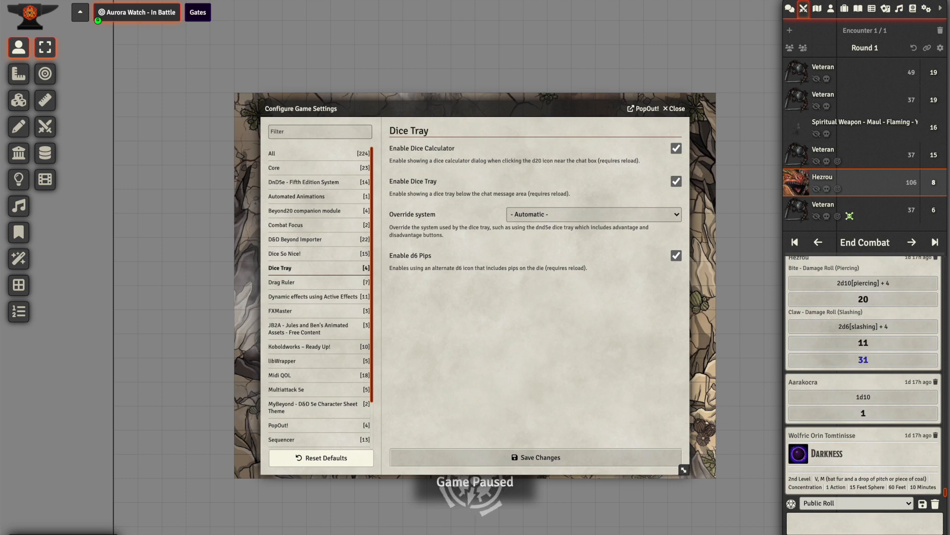
{"action": "left_click", "coordinate": [296, 282]}
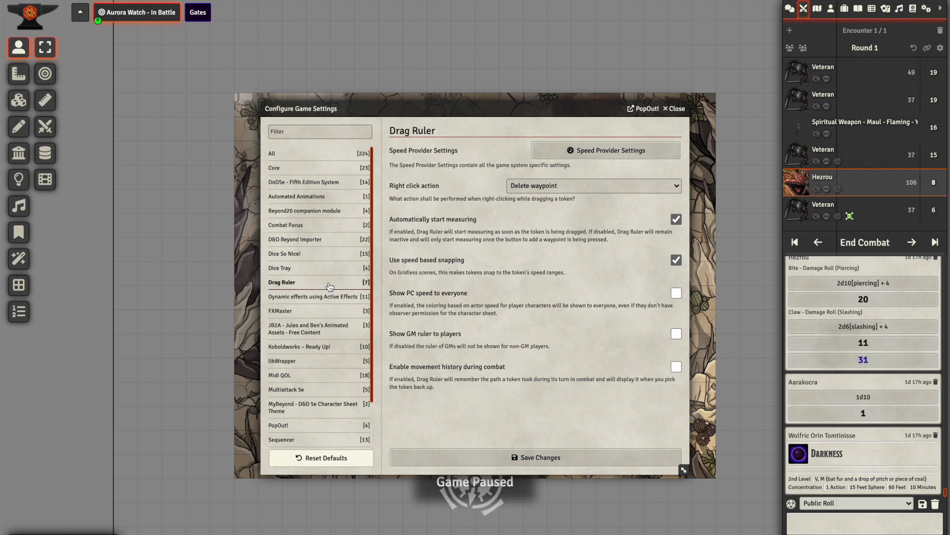
Step: Examine the module settings of Dynamic effects using Active Effects, FXMaster and JB2A - Jules and Ben's Animated Assets
{"action": "left_click", "coordinate": [304, 300]}
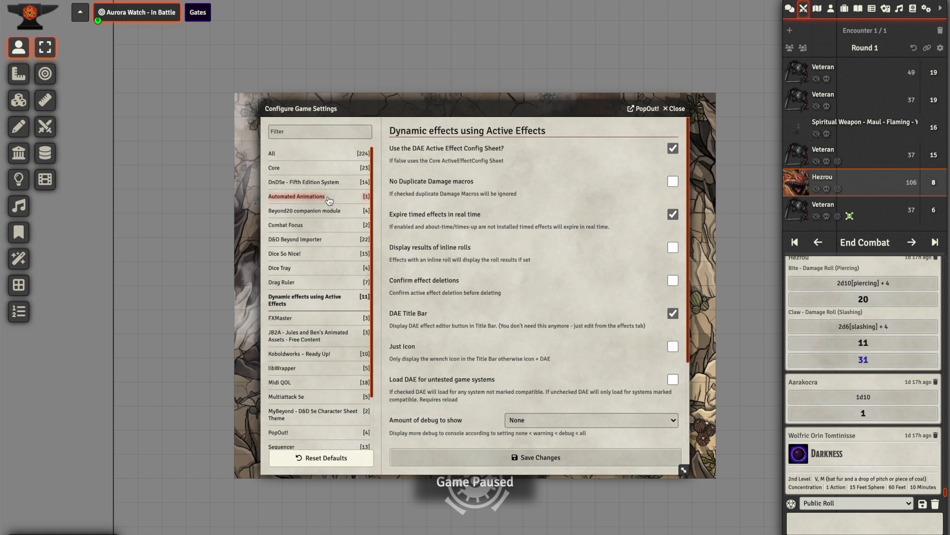
{"action": "left_click", "coordinate": [285, 317]}
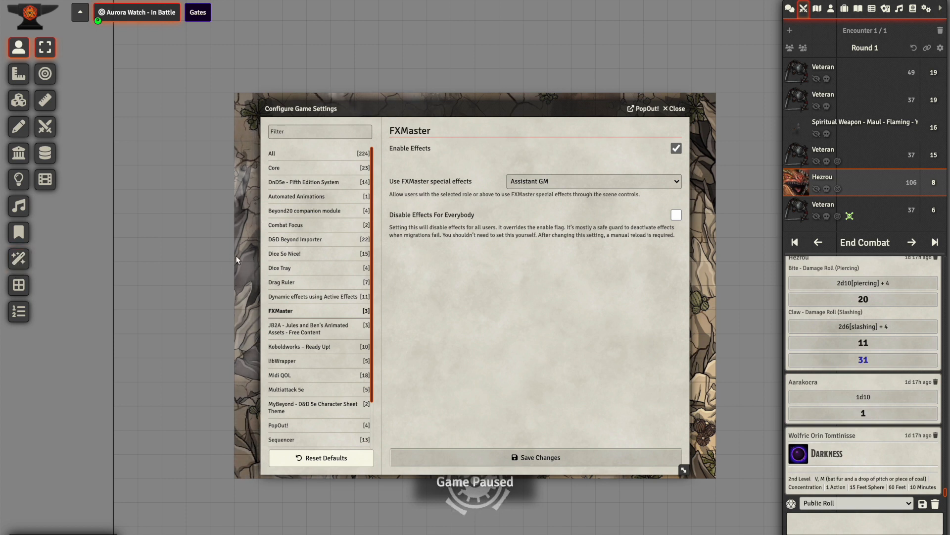
{"action": "left_click", "coordinate": [315, 336]}
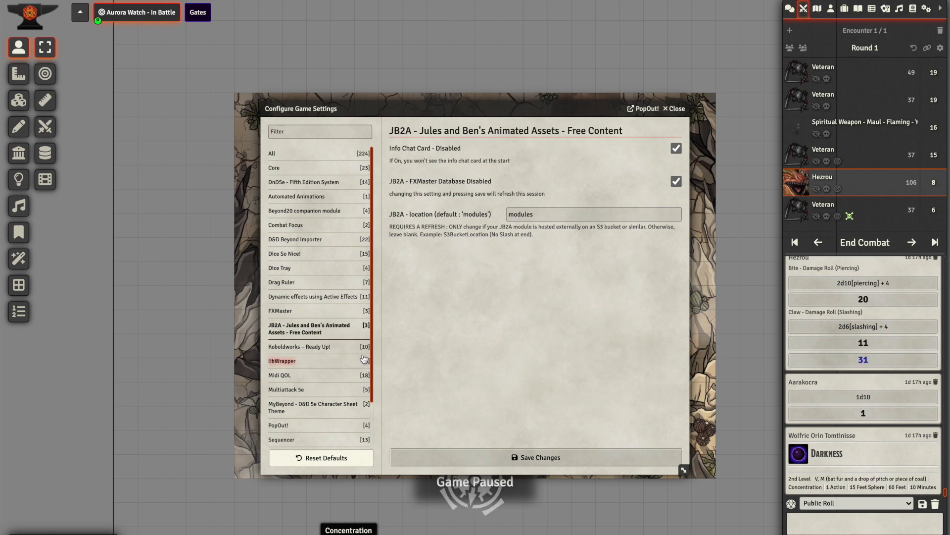
Step: Examine the module settings of Koboldworks – Ready Up!, including its turn messages, and of libWrapper
{"action": "left_click", "coordinate": [307, 346]}
{"action": "scroll", "coordinate": [309, 335], "scroll_direction": "down", "scroll_amount": 1}
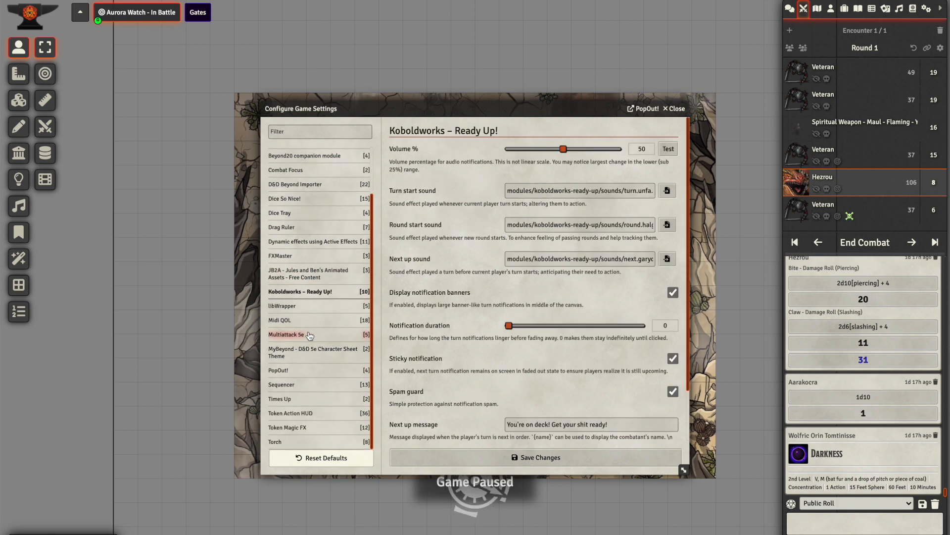
{"action": "scroll", "coordinate": [512, 321], "scroll_direction": "down", "scroll_amount": 1}
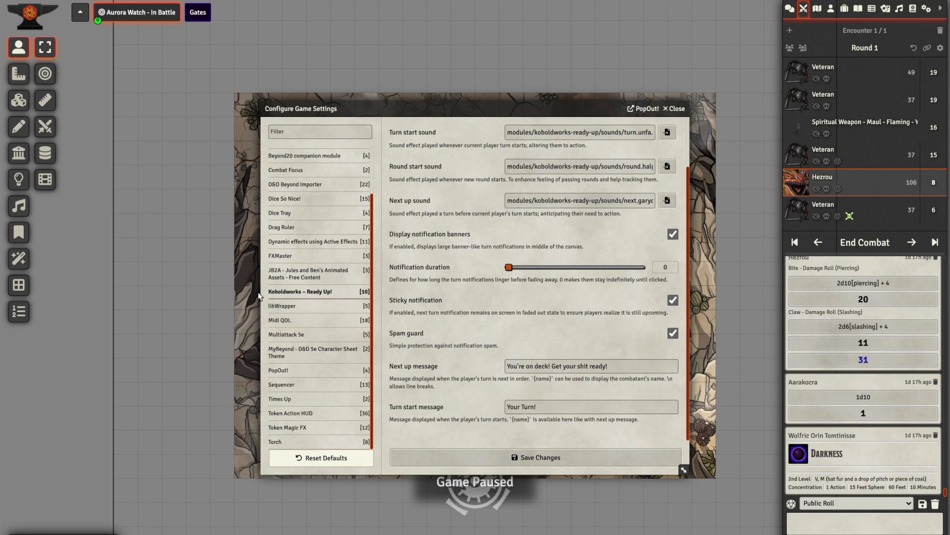
{"action": "left_click", "coordinate": [281, 307]}
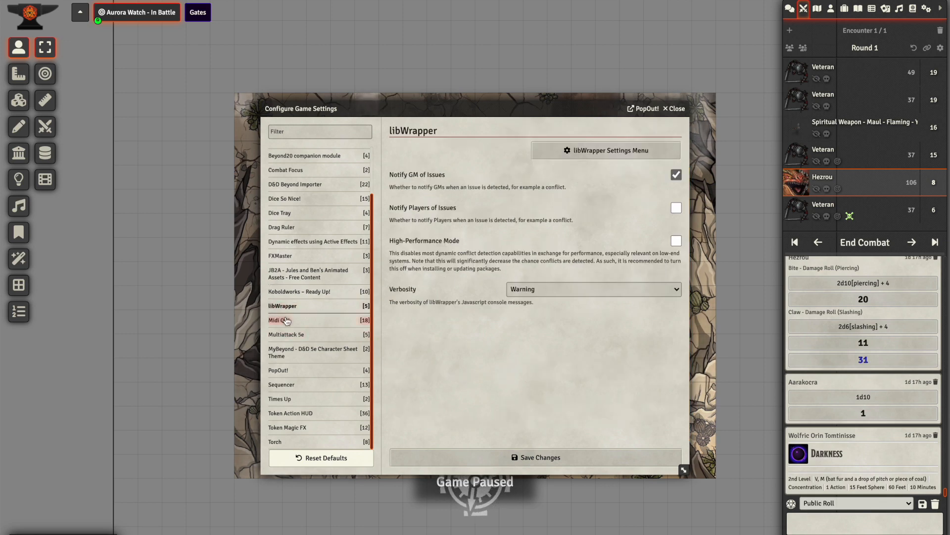
Step: Examine the Midi QOL settings and review its GM and Player workflow settings, leaving them without saving
{"action": "left_click", "coordinate": [281, 320]}
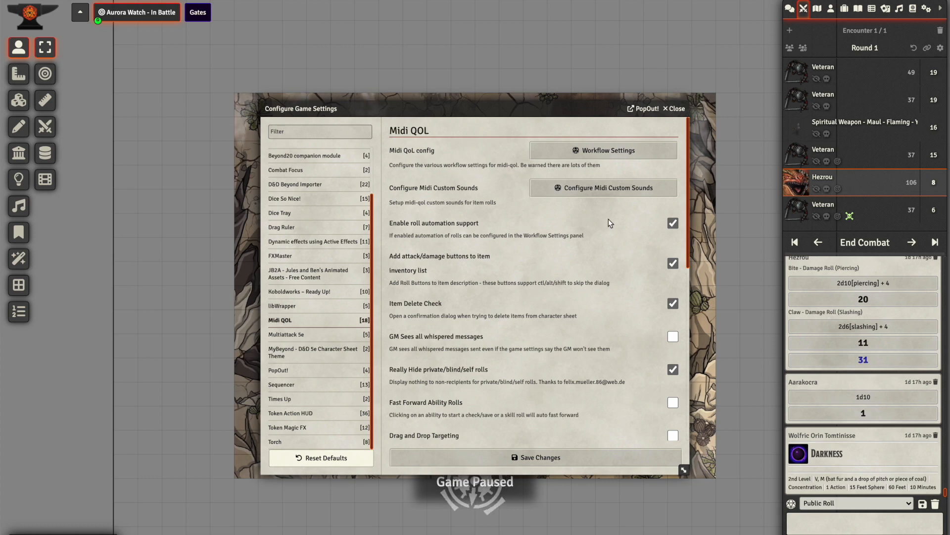
{"action": "left_click", "coordinate": [604, 155]}
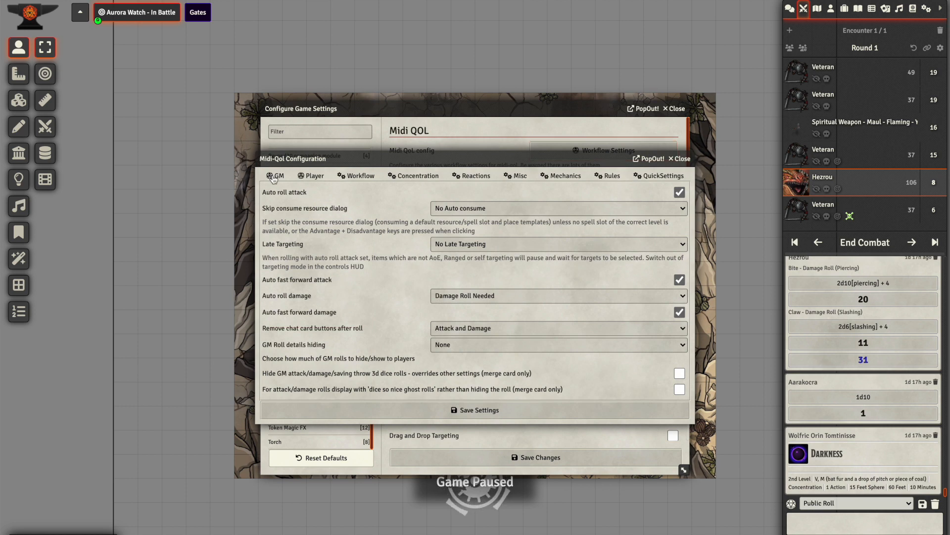
{"action": "left_click", "coordinate": [312, 177]}
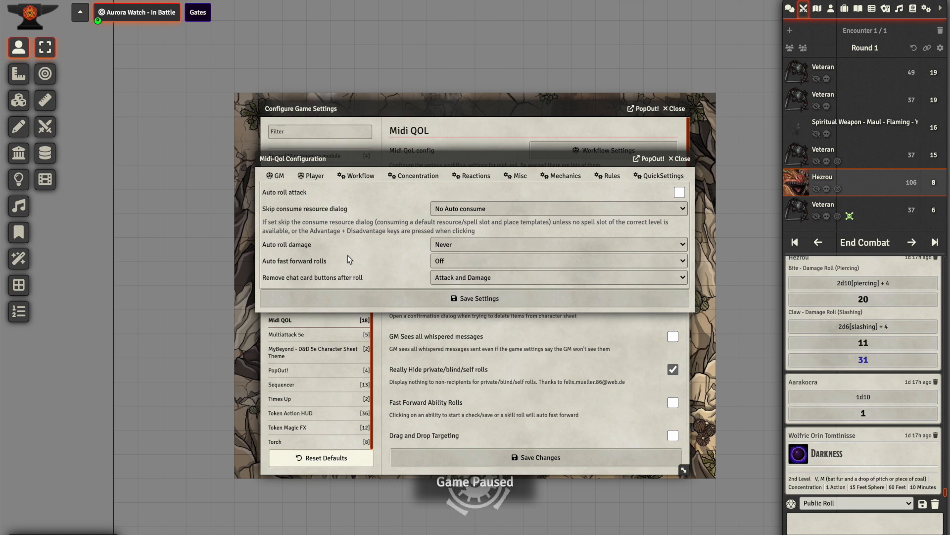
{"action": "left_click", "coordinate": [679, 159]}
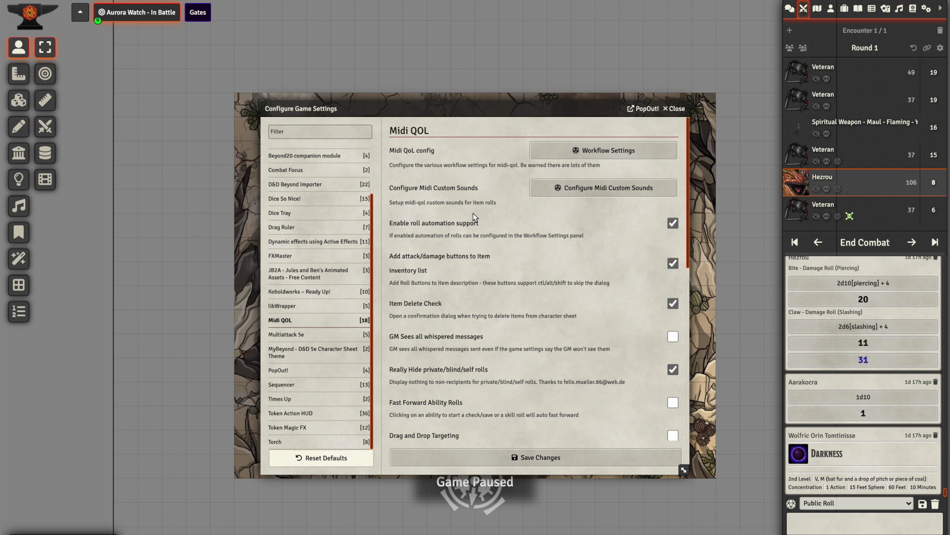
Step: Examine the Multiattack 5e settings and locate the Multiattack tool among the token controls
{"action": "left_click", "coordinate": [290, 335]}
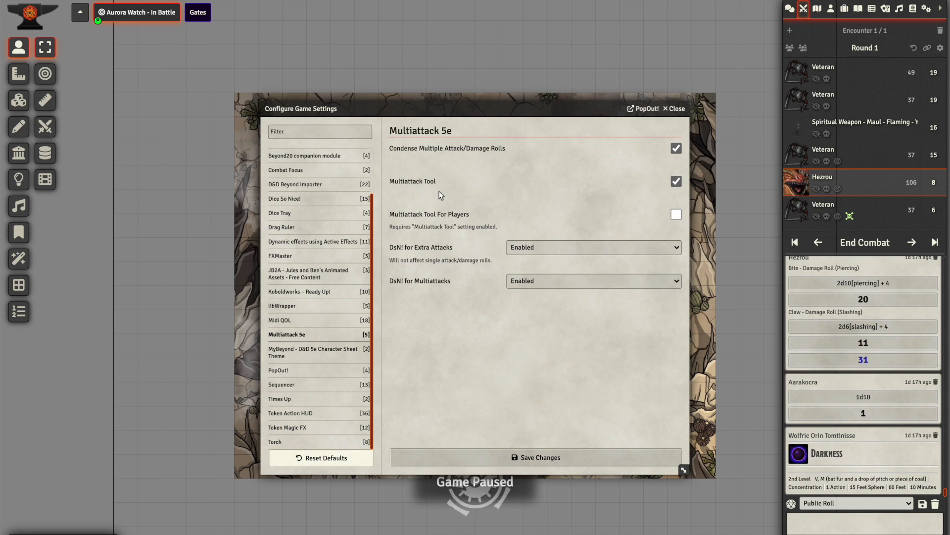
{"action": "left_click_drag", "start_coordinate": [541, 111], "coordinate": [415, 95]}
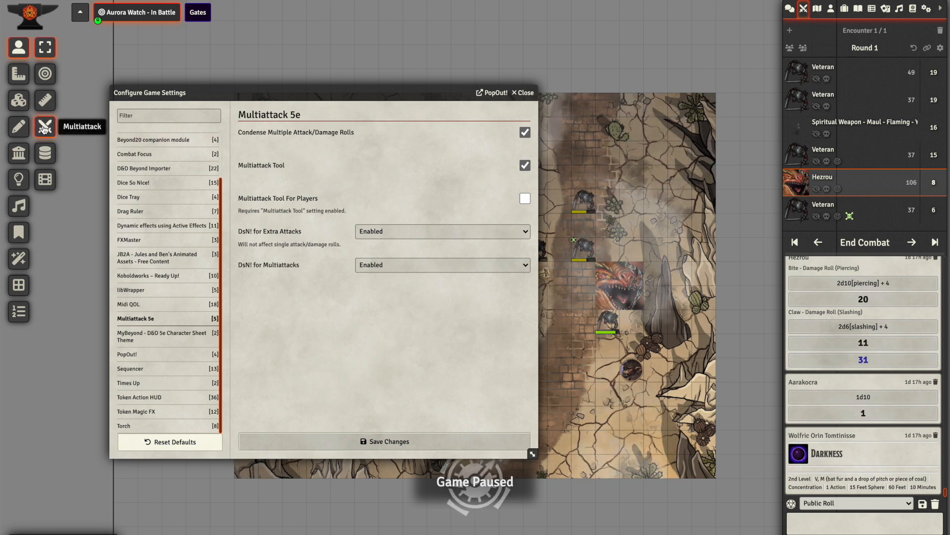
{"action": "left_click_drag", "start_coordinate": [264, 98], "coordinate": [361, 89]}
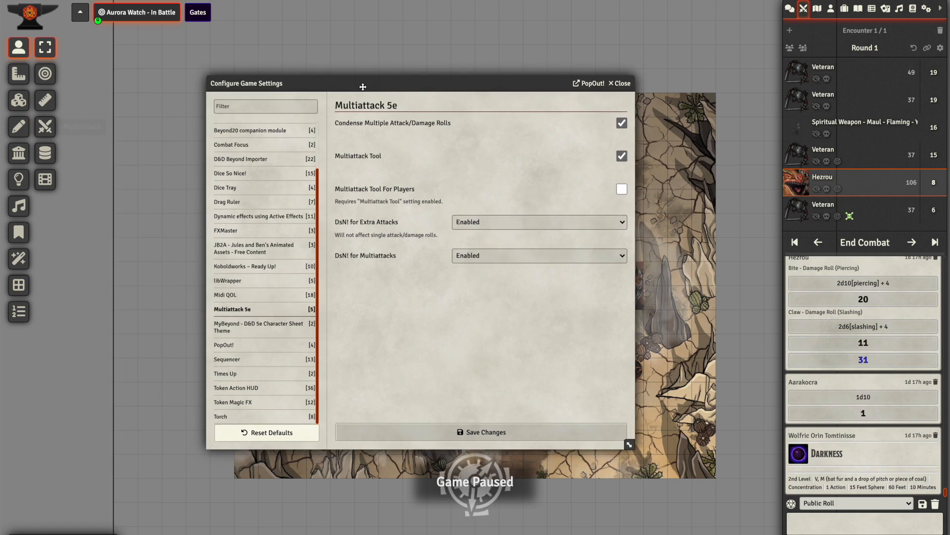
Step: Examine the MyBeyond - D&D 5e Character Sheet Theme settings and view a Veteran token's sheet for comparison
{"action": "left_click", "coordinate": [239, 336]}
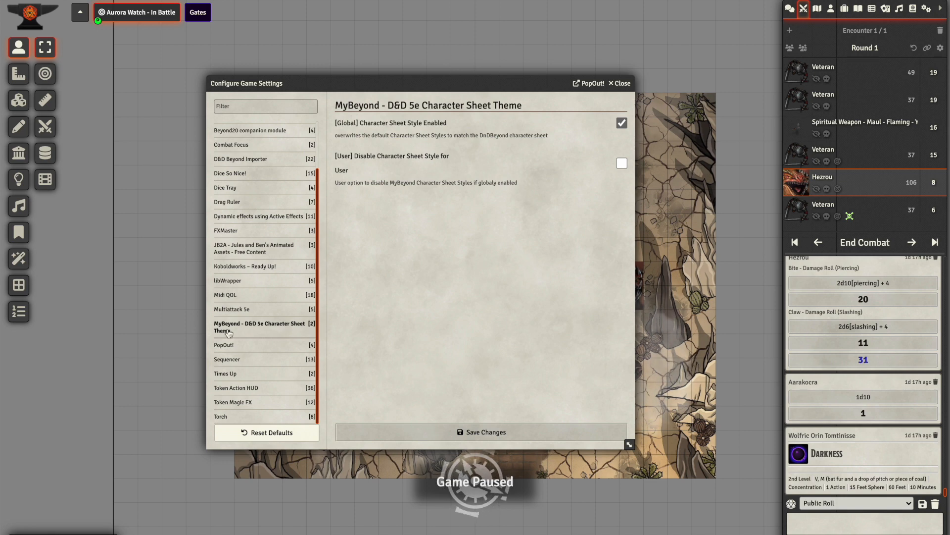
{"action": "left_click_drag", "start_coordinate": [587, 88], "coordinate": [476, 65]}
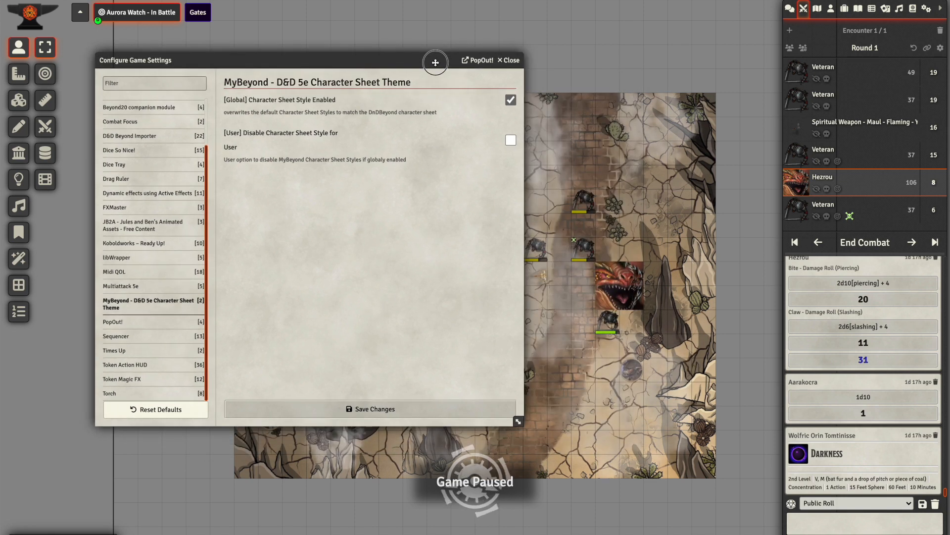
{"action": "double_click", "coordinate": [587, 246]}
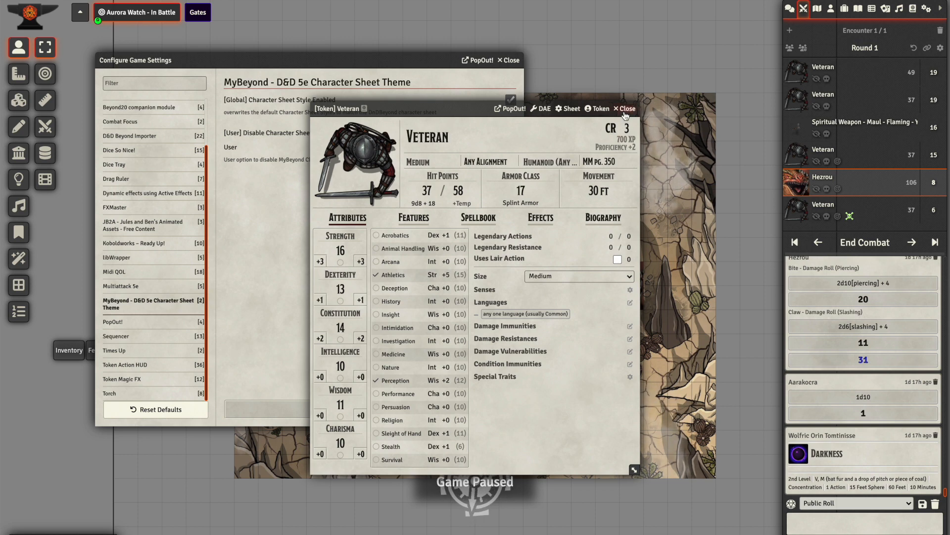
{"action": "key", "text": "Escape"}
Step: View the Level 6 Wizard's themed character sheet and its sheet configuration, and close both without saving
{"action": "left_click_drag", "start_coordinate": [400, 60], "coordinate": [345, 58]}
{"action": "double_click", "coordinate": [513, 296]}
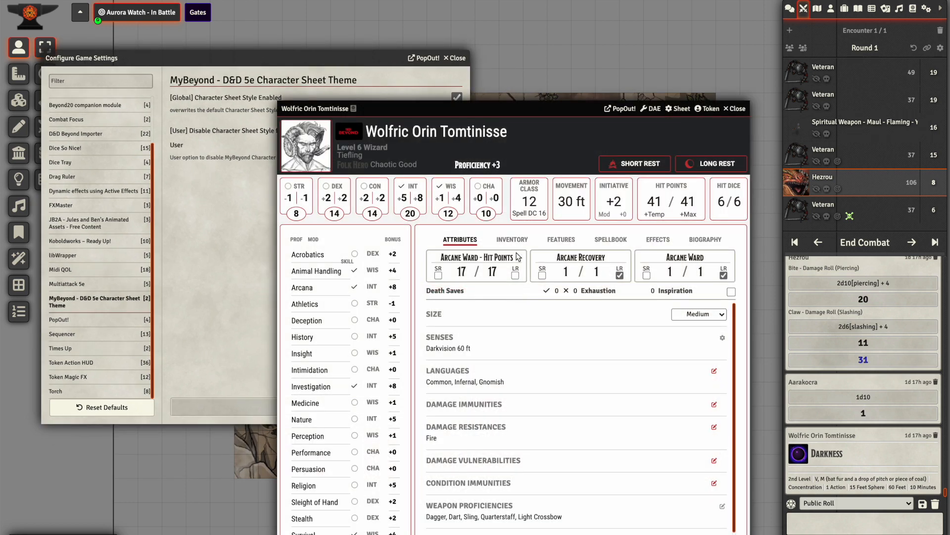
{"action": "left_click_drag", "start_coordinate": [569, 108], "coordinate": [548, 48]}
{"action": "left_click", "coordinate": [661, 49]}
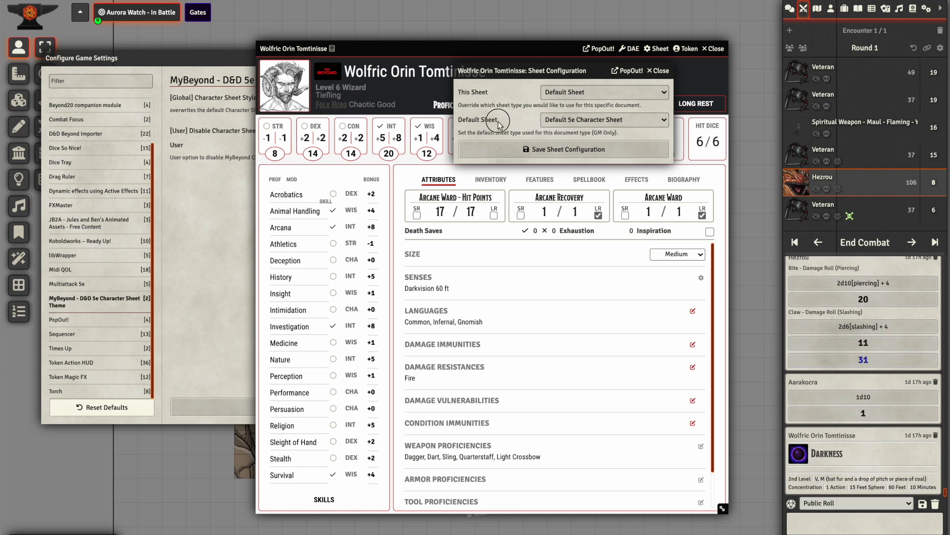
{"action": "left_click", "coordinate": [660, 70]}
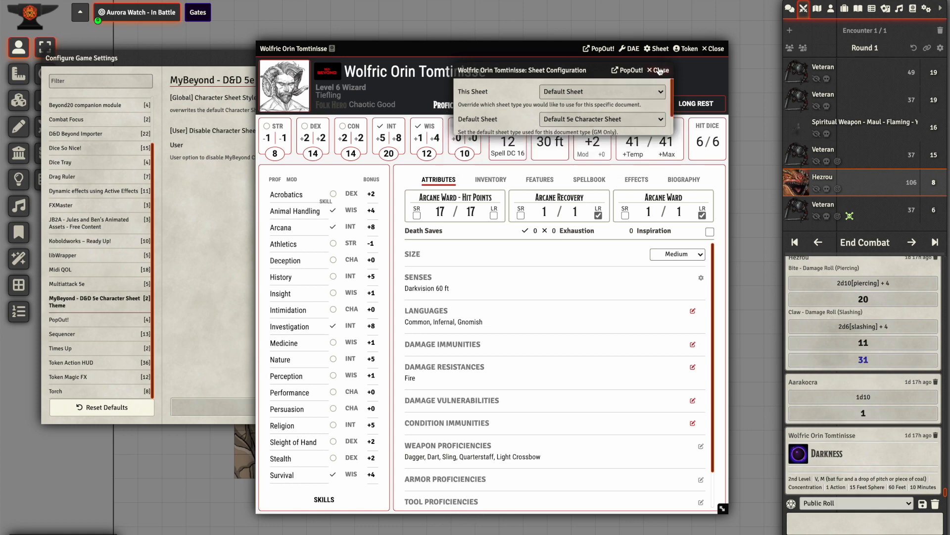
{"action": "left_click", "coordinate": [711, 51]}
Step: Examine the PopOut! module settings and show the chat log as an example of content to pop out
{"action": "left_click_drag", "start_coordinate": [223, 58], "coordinate": [338, 50]}
{"action": "left_click", "coordinate": [173, 311]}
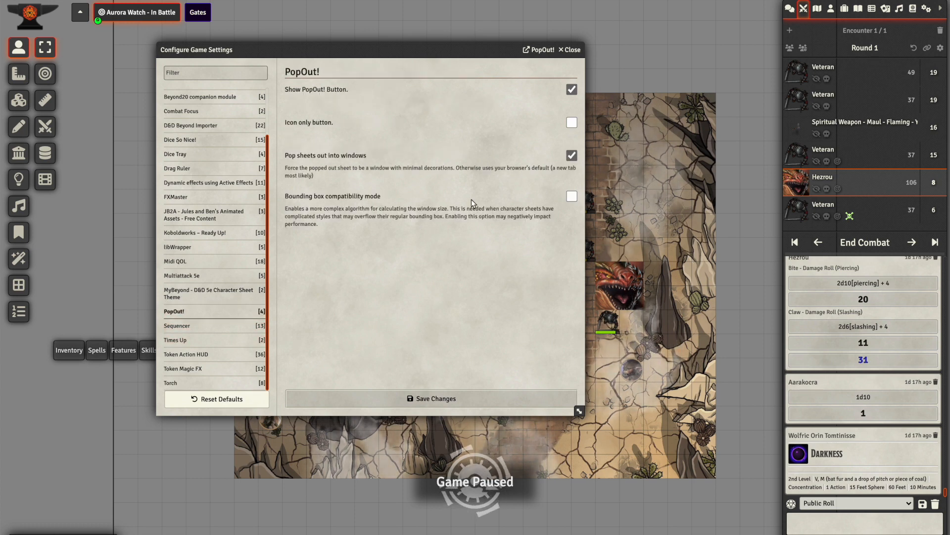
{"action": "left_click_drag", "start_coordinate": [483, 51], "coordinate": [440, 29]}
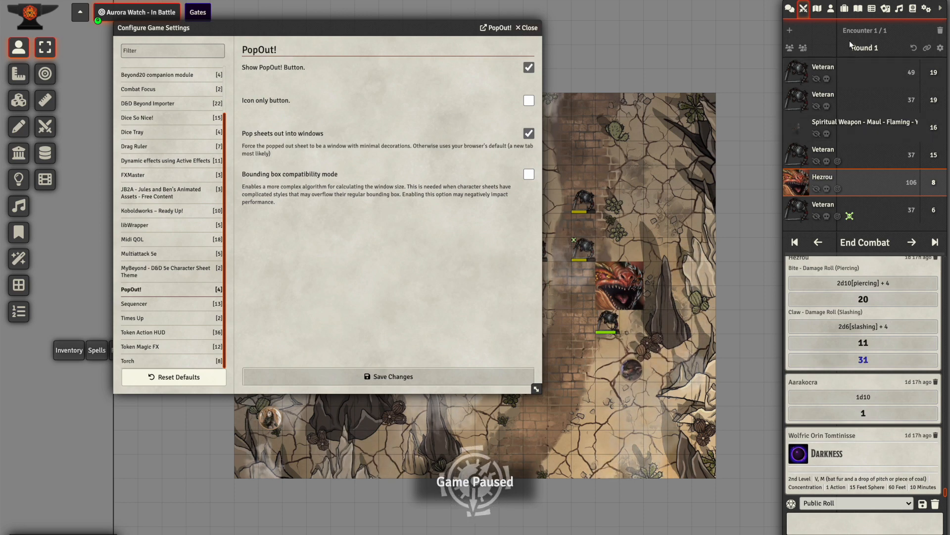
{"action": "left_click", "coordinate": [791, 9]}
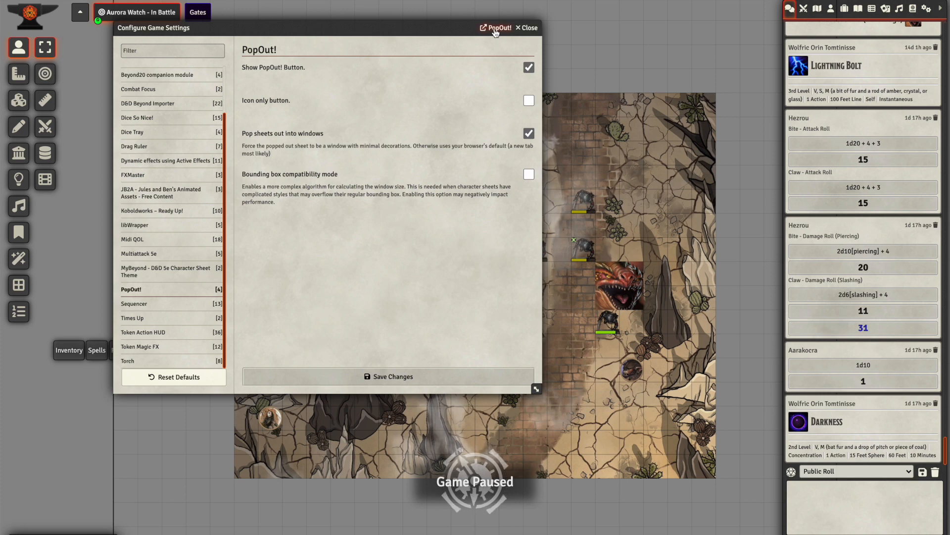
Step: Examine the module settings of Sequencer and Times Up
{"action": "left_click", "coordinate": [135, 304]}
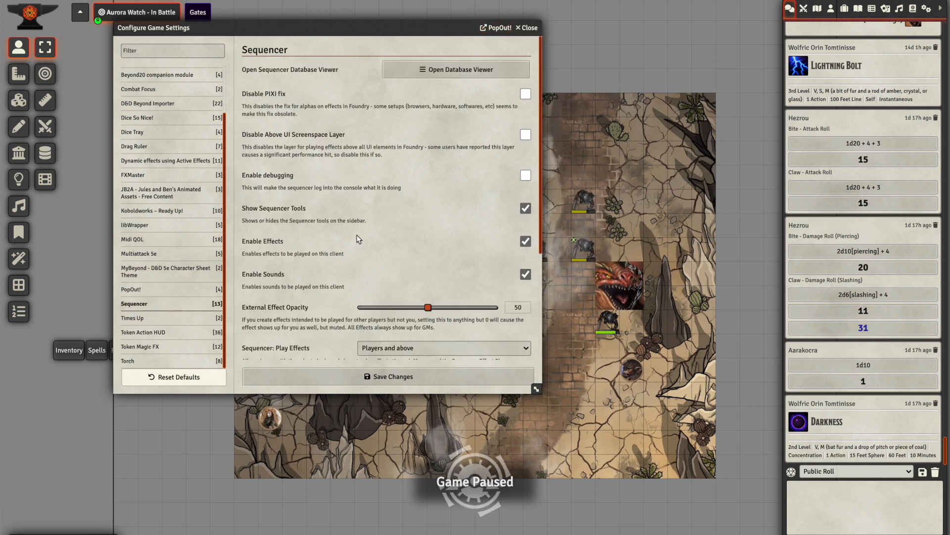
{"action": "left_click_drag", "start_coordinate": [337, 34], "coordinate": [447, 45]}
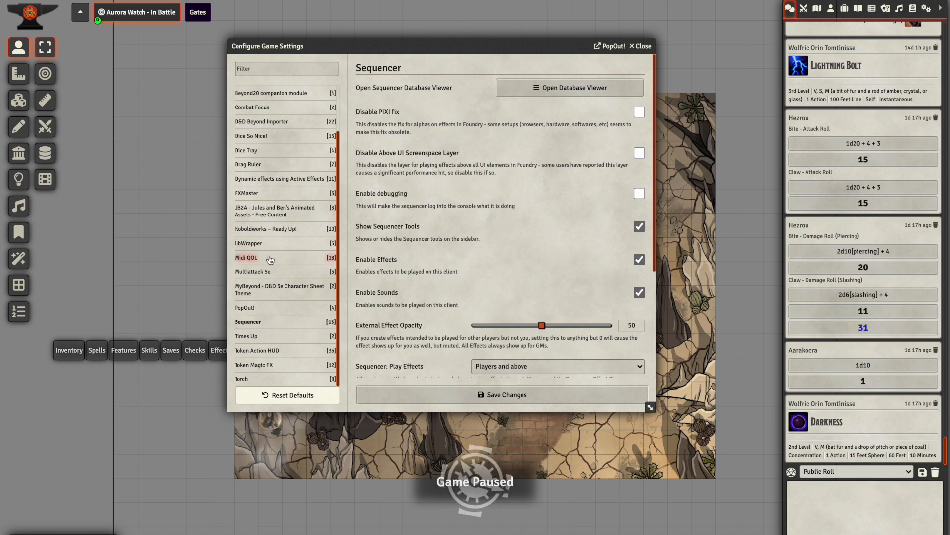
{"action": "left_click", "coordinate": [244, 336]}
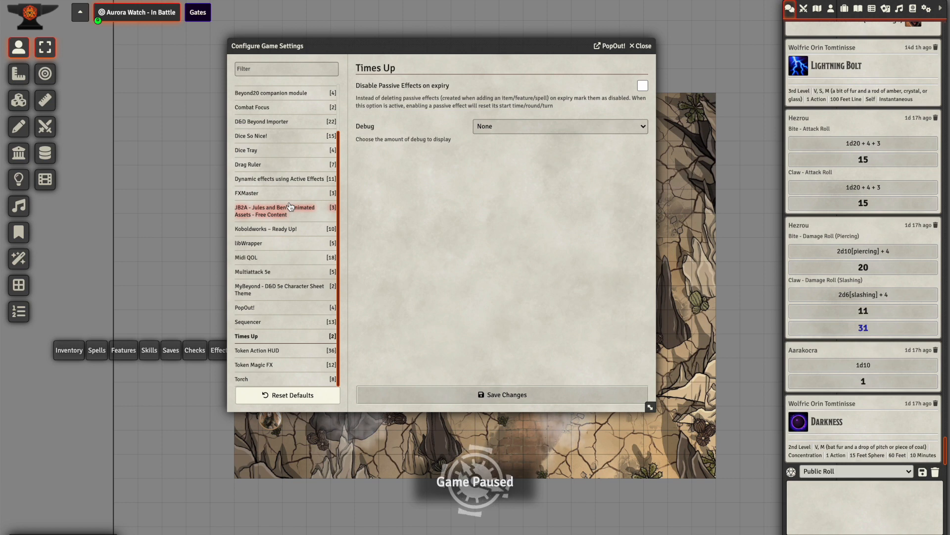
Step: Examine the Token Action HUD settings, view the HUD's Inventory and Features categories on the scene, and close the game settings
{"action": "left_click", "coordinate": [259, 350]}
{"action": "left_click_drag", "start_coordinate": [347, 46], "coordinate": [487, 26]}
{"action": "mouse_move", "coordinate": [75, 350]}
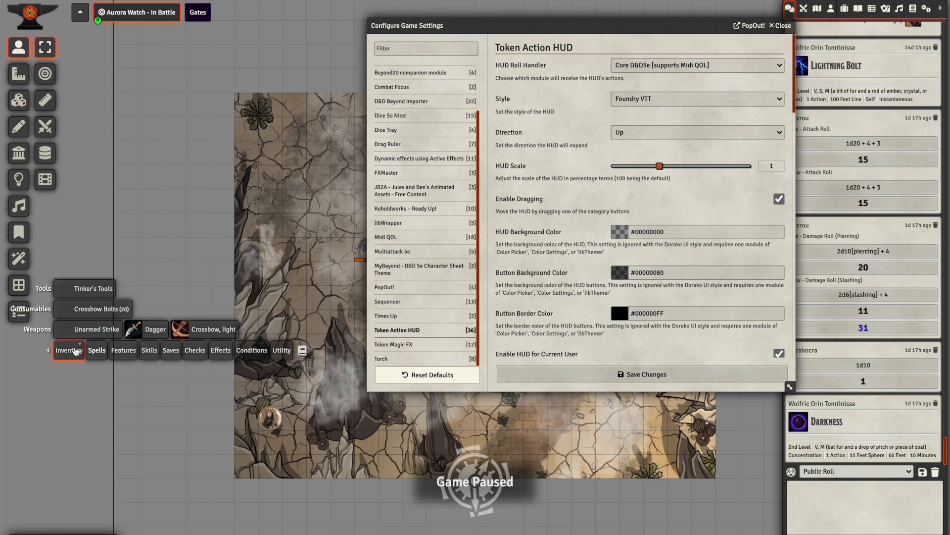
{"action": "mouse_move", "coordinate": [123, 350]}
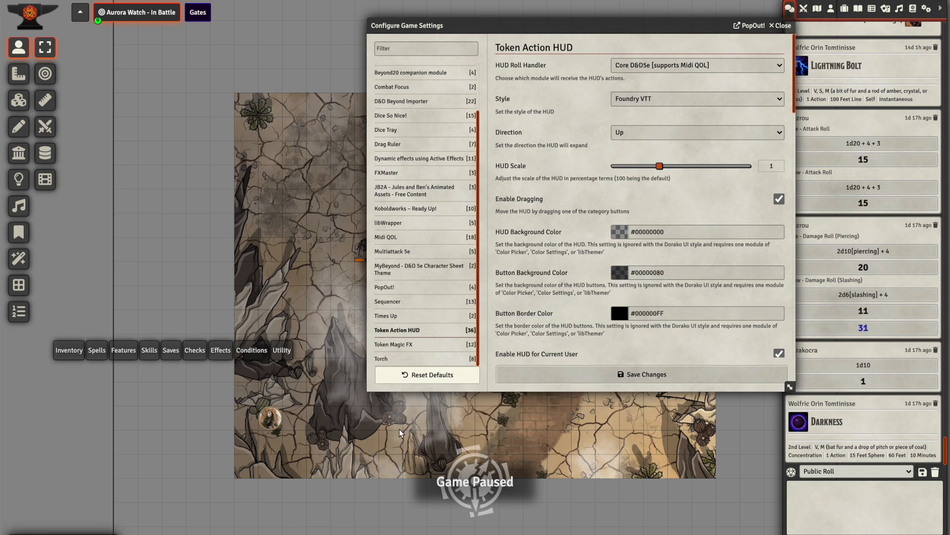
{"action": "key", "text": "Escape"}
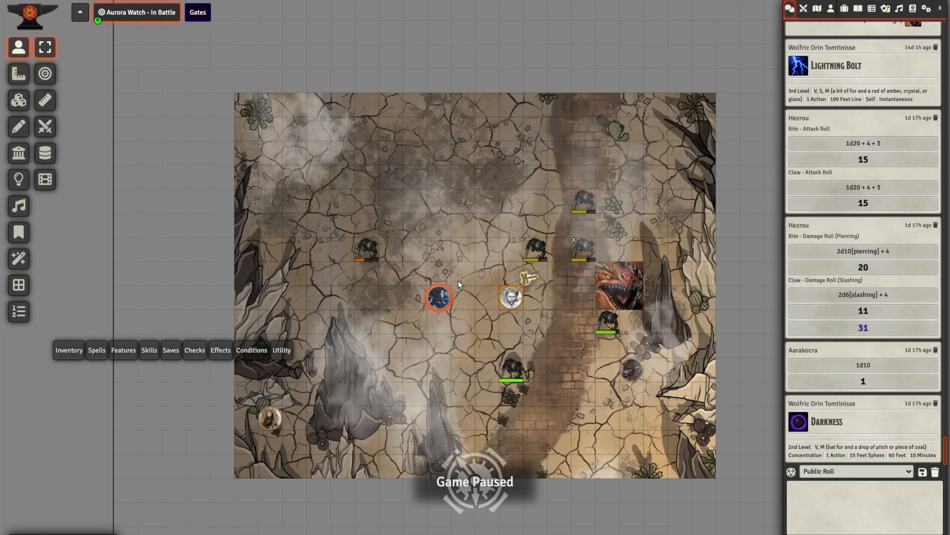
Step: Open the token HUD of the dark-cloaked character west of the wizard on the battle map
{"action": "right_click", "coordinate": [438, 295]}
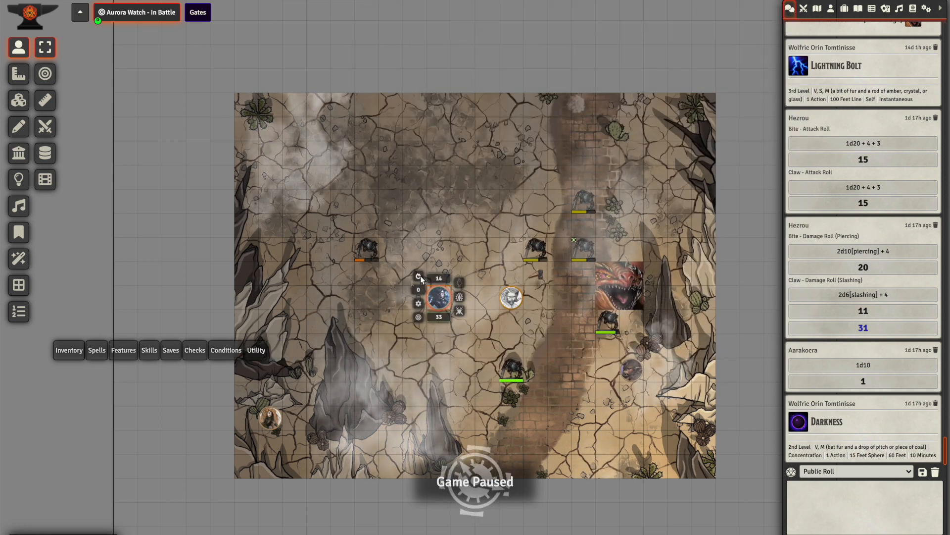